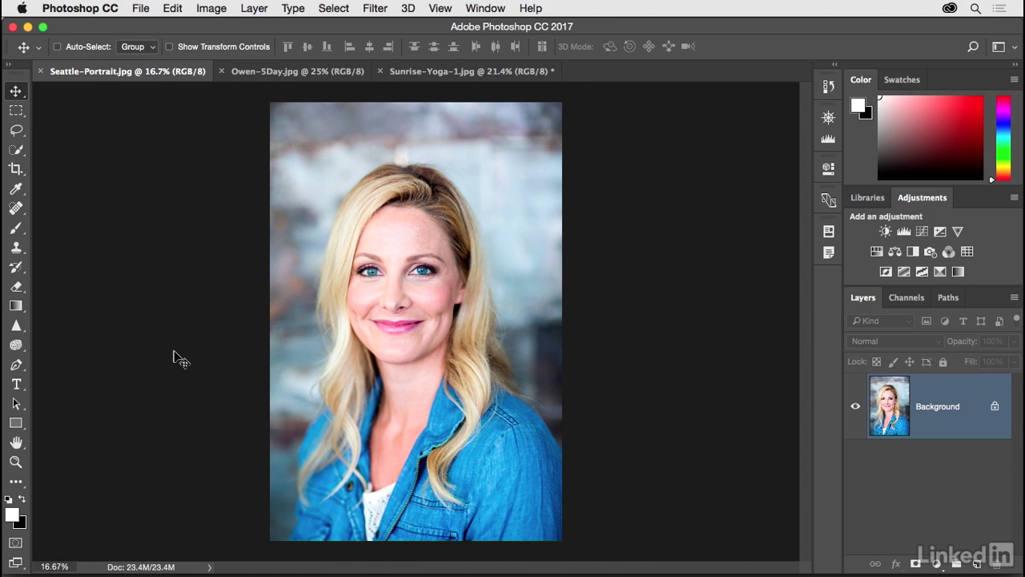
Look over the Owen-5Day.jpg and Sunrise-Yoga-1.jpg photos, and return to Seattle-Portrait.jpg
{"action": "left_click", "coordinate": [286, 71]}
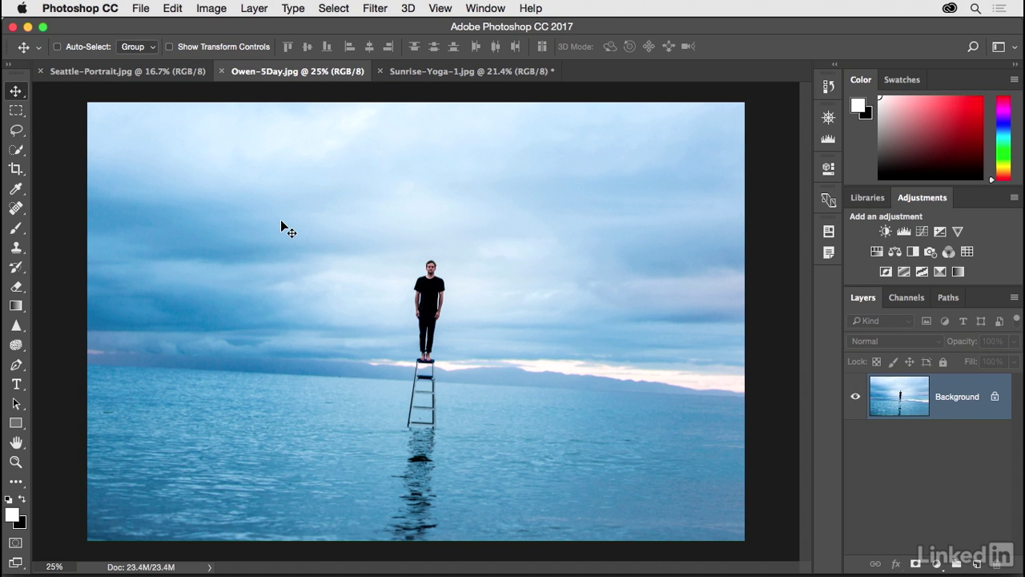
{"action": "left_click", "coordinate": [456, 76]}
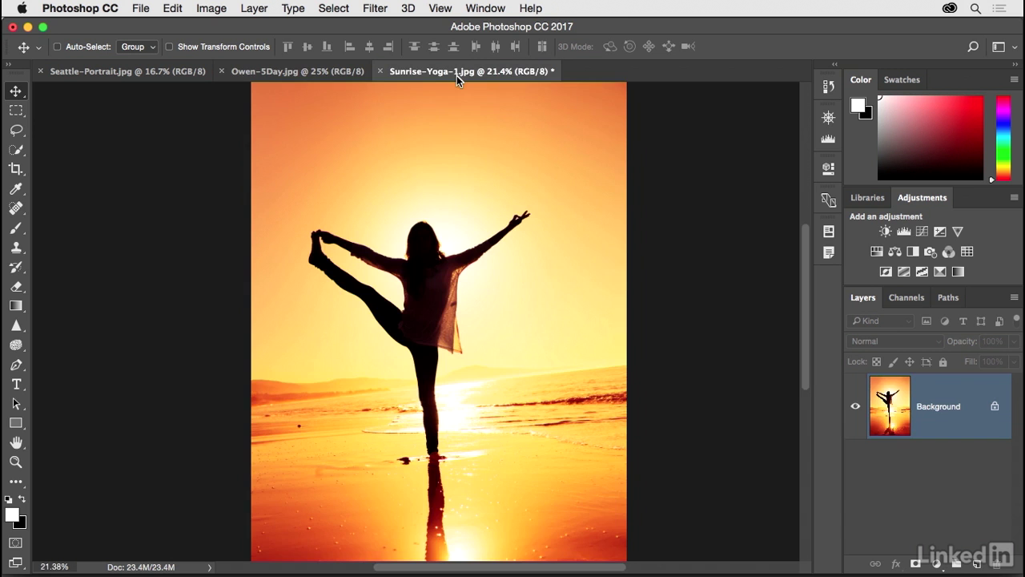
{"action": "left_click", "coordinate": [143, 72]}
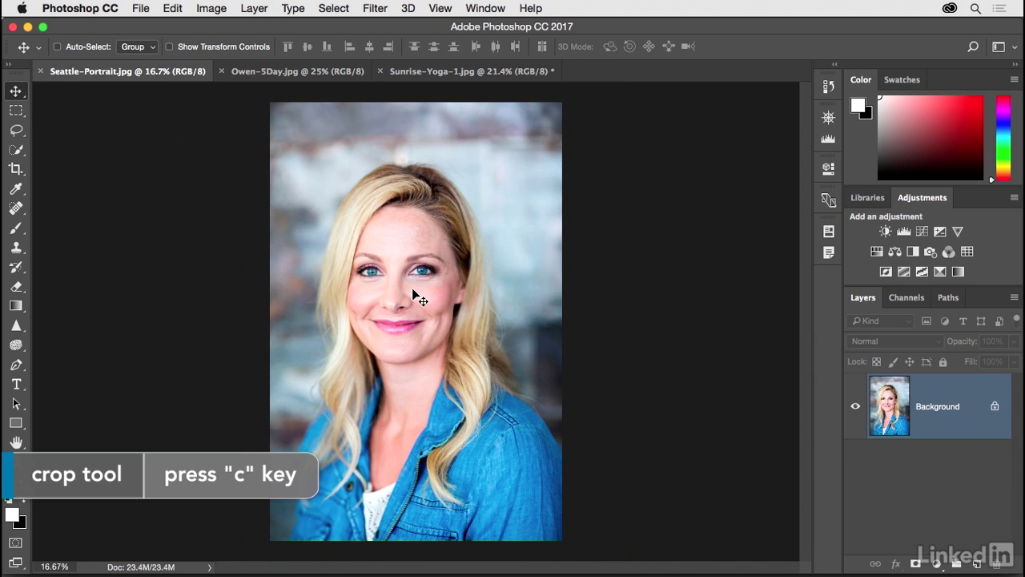
Crop the portrait slightly tighter from its upper-right corner with the Crop tool, keeping the proportions constrained, and apply the crop
{"action": "key", "text": "c"}
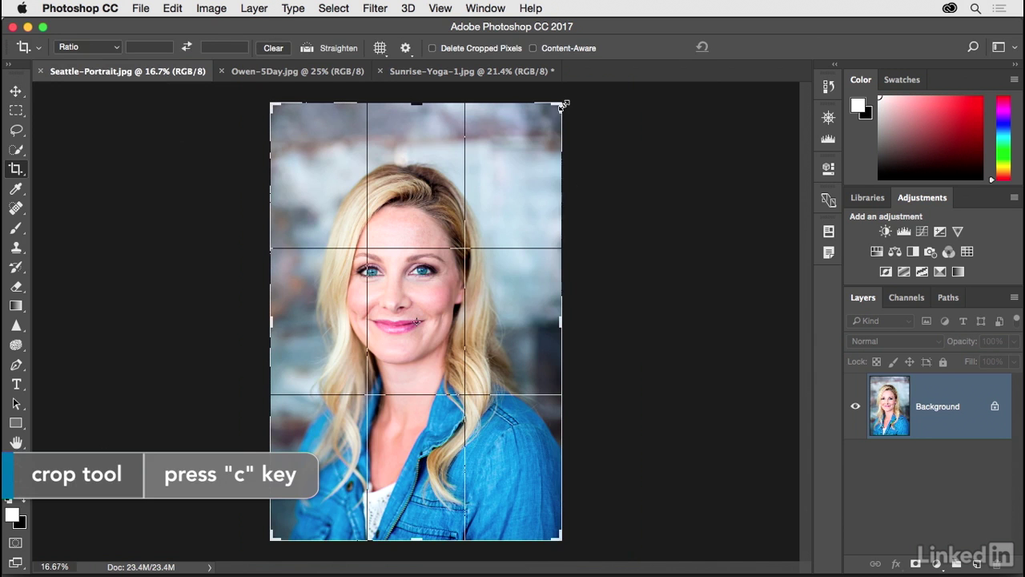
{"action": "left_click", "coordinate": [563, 104]}
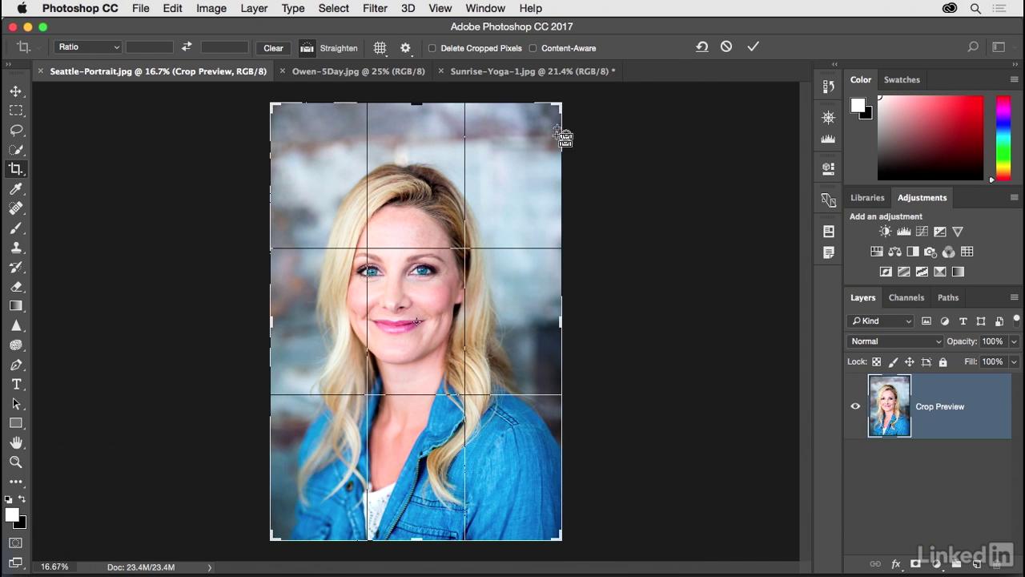
{"action": "key", "text": "super+plus"}
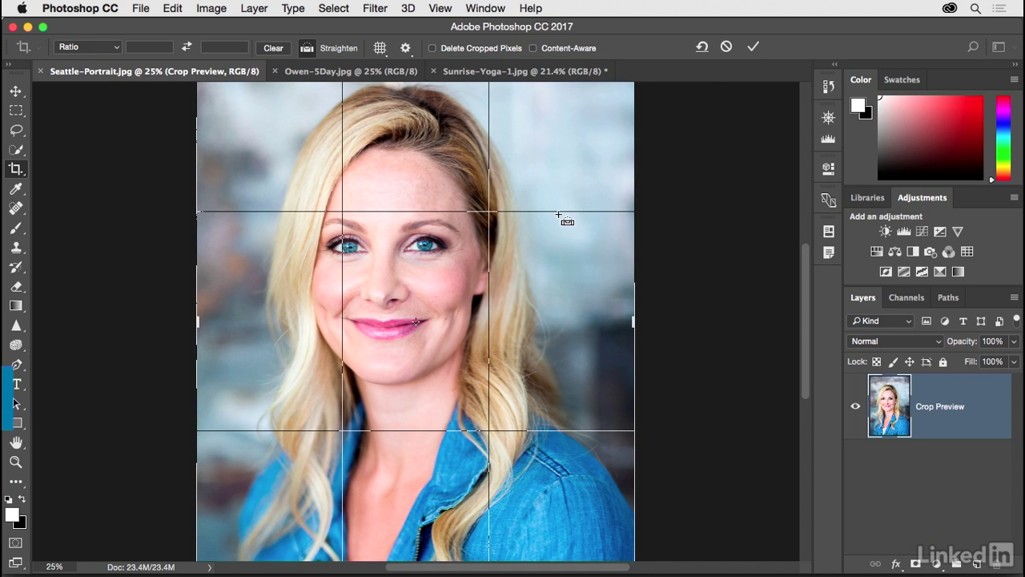
{"action": "key", "text": "super+minus"}
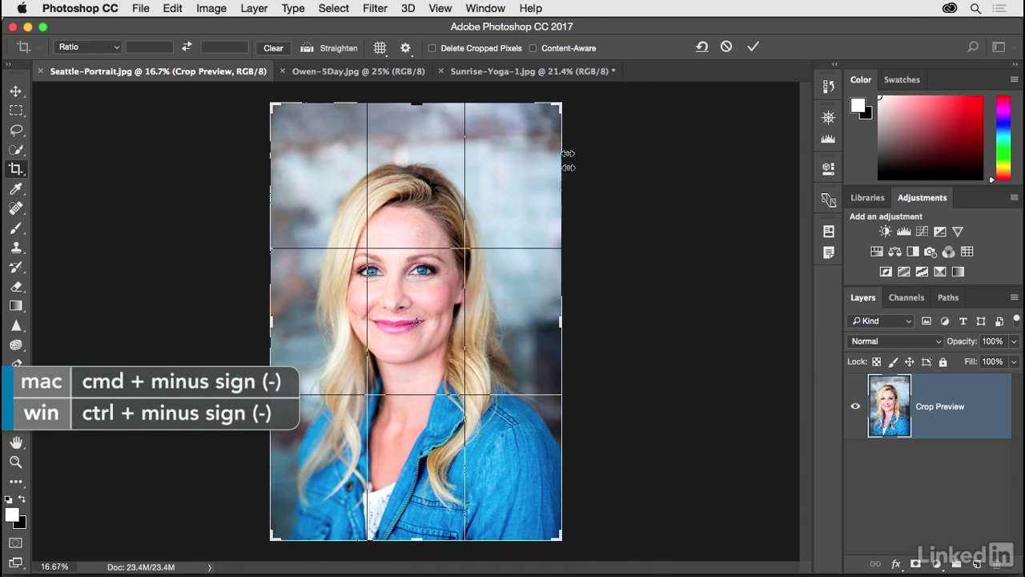
{"action": "left_click_drag", "start_coordinate": [558, 103], "coordinate": [549, 123]}
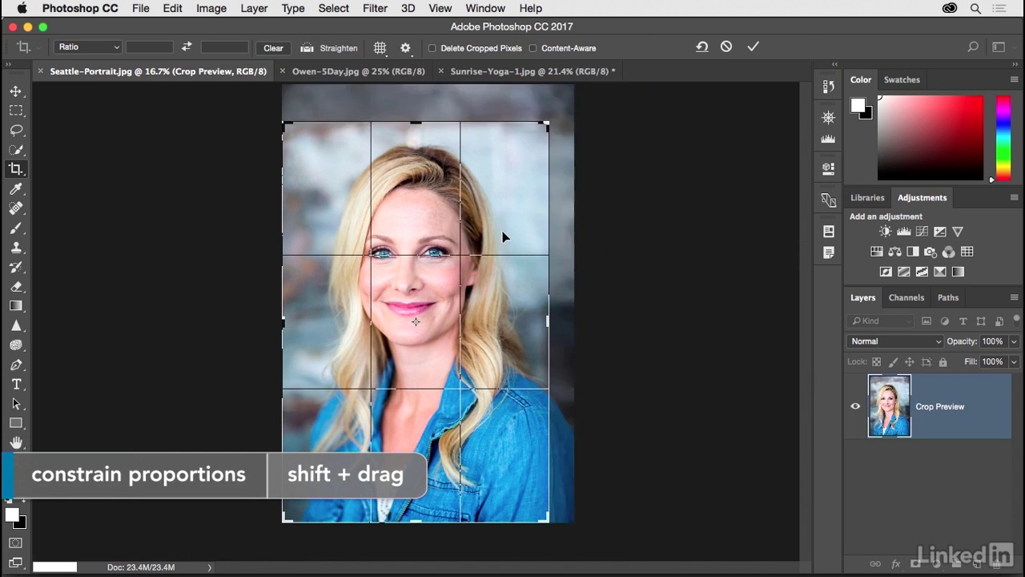
{"action": "key", "text": "Return"}
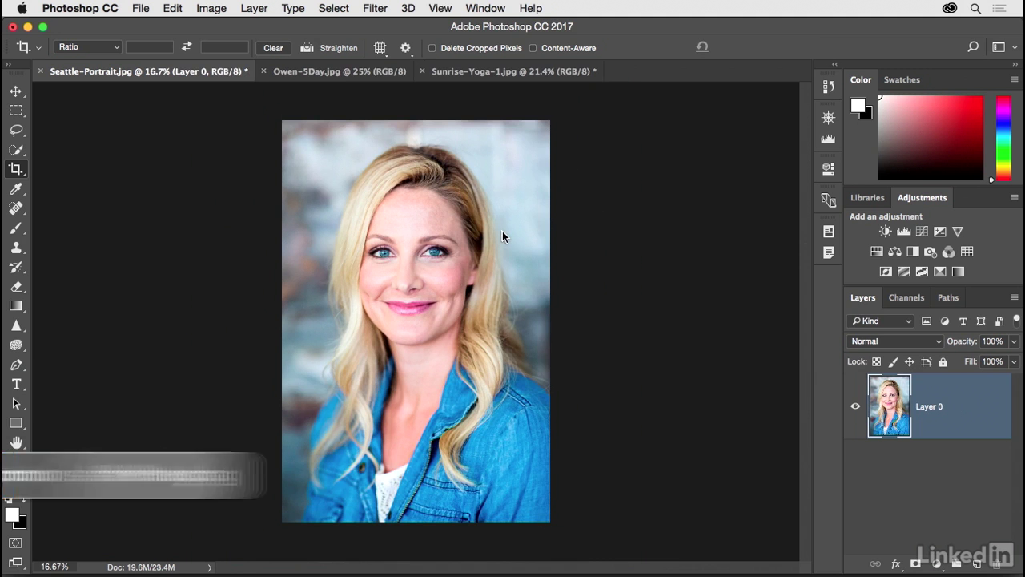
Reopen the portrait's crop, trim more from the image's top and bottom edges for a shorter frame, and apply it
{"action": "key", "text": "super+plus"}
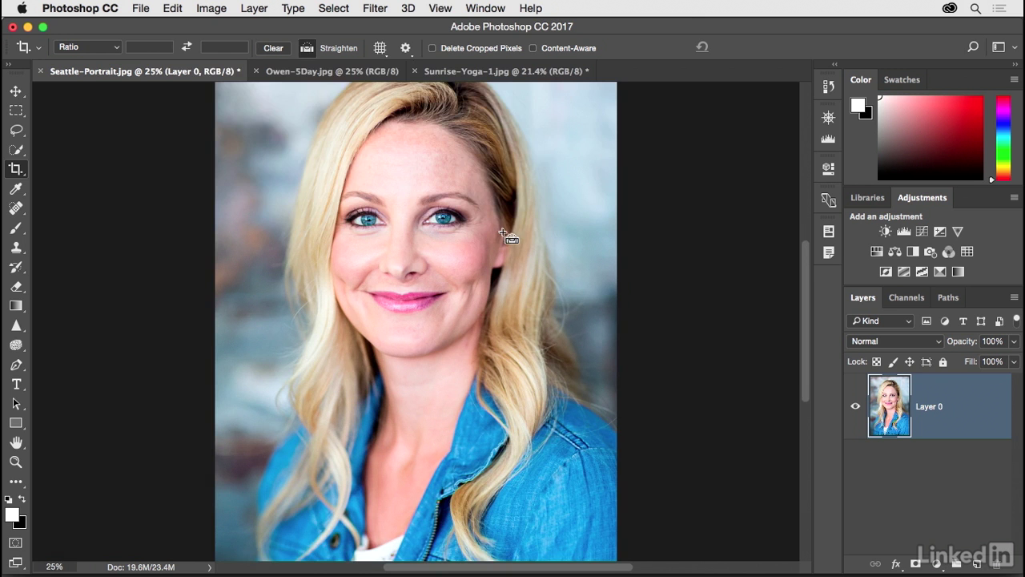
{"action": "key", "text": "super+plus"}
{"action": "key", "text": "super+minus"}
{"action": "key", "text": "super+minus"}
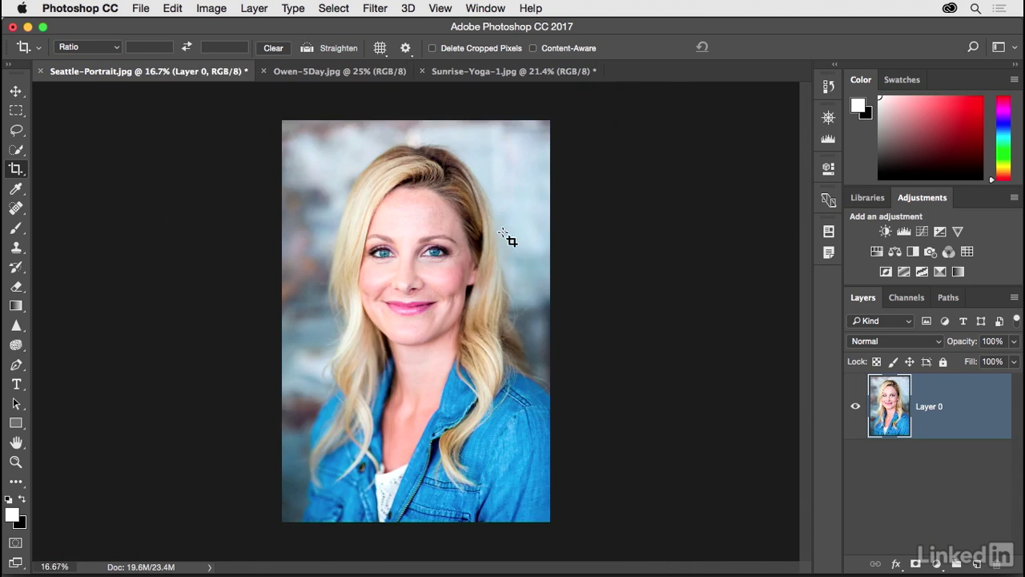
{"action": "left_click", "coordinate": [509, 239]}
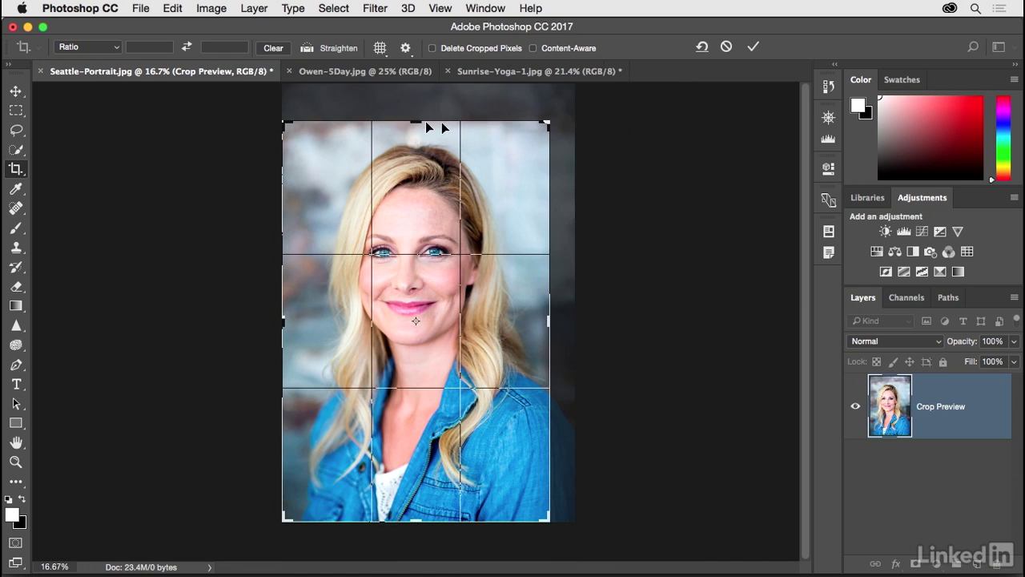
{"action": "left_click_drag", "start_coordinate": [410, 117], "coordinate": [411, 130]}
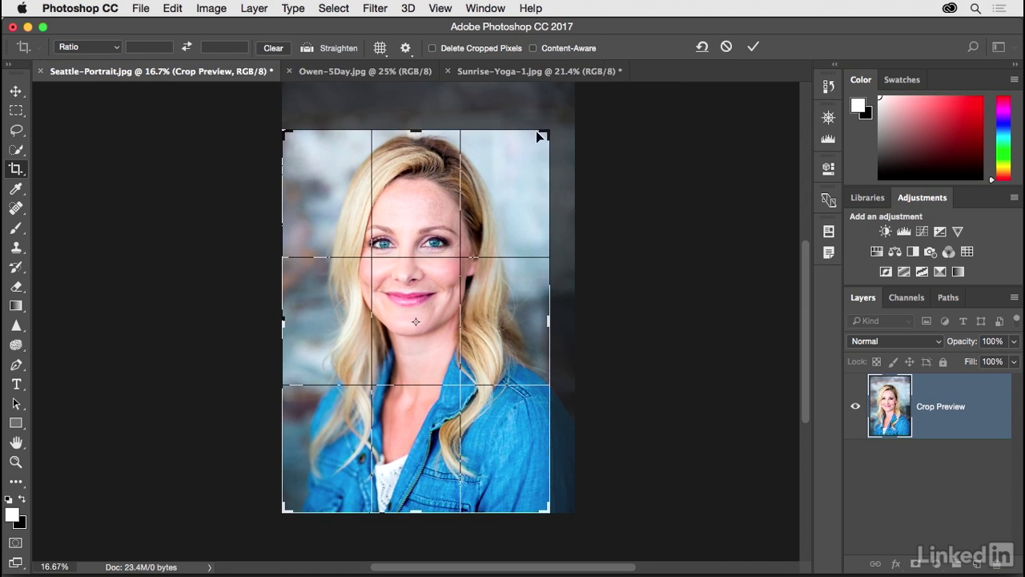
{"action": "left_click_drag", "start_coordinate": [424, 512], "coordinate": [424, 491]}
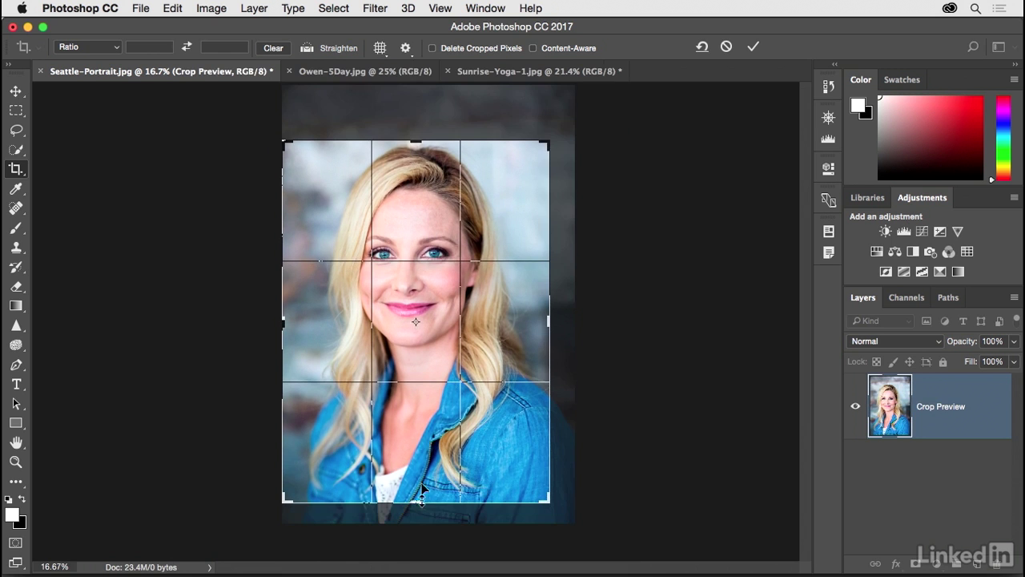
{"action": "left_click_drag", "start_coordinate": [416, 139], "coordinate": [417, 148]}
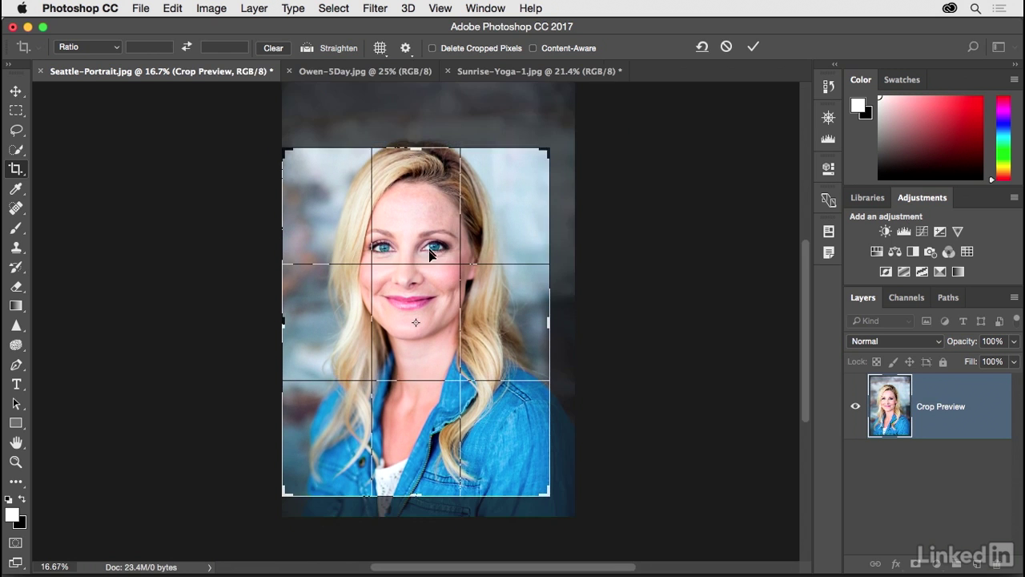
{"action": "key", "text": "Return"}
{"action": "key", "text": "super+plus"}
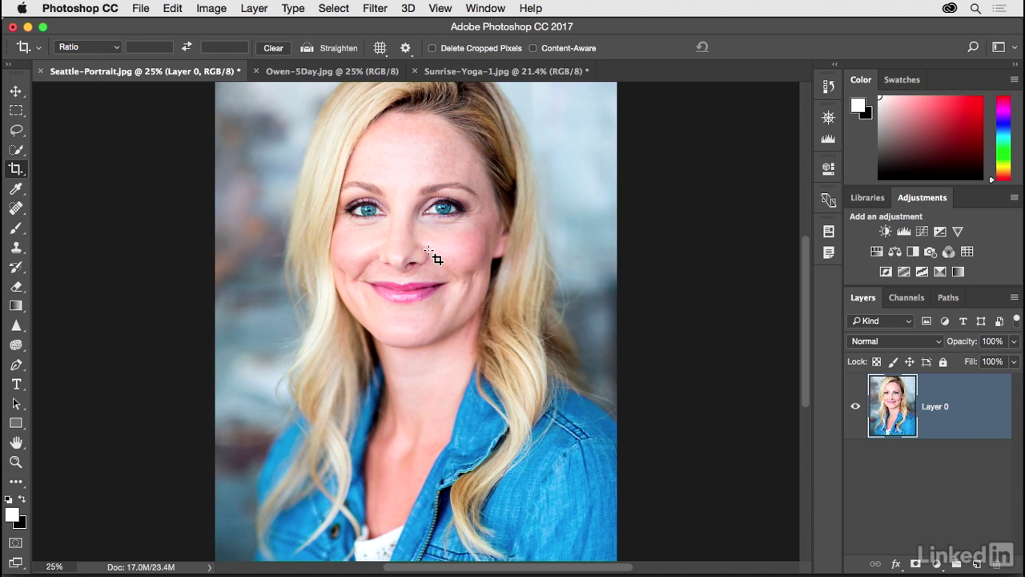
Close Seattle-Portrait.jpg without saving the changes and bring up Owen-5Day.jpg
{"action": "key", "text": "v"}
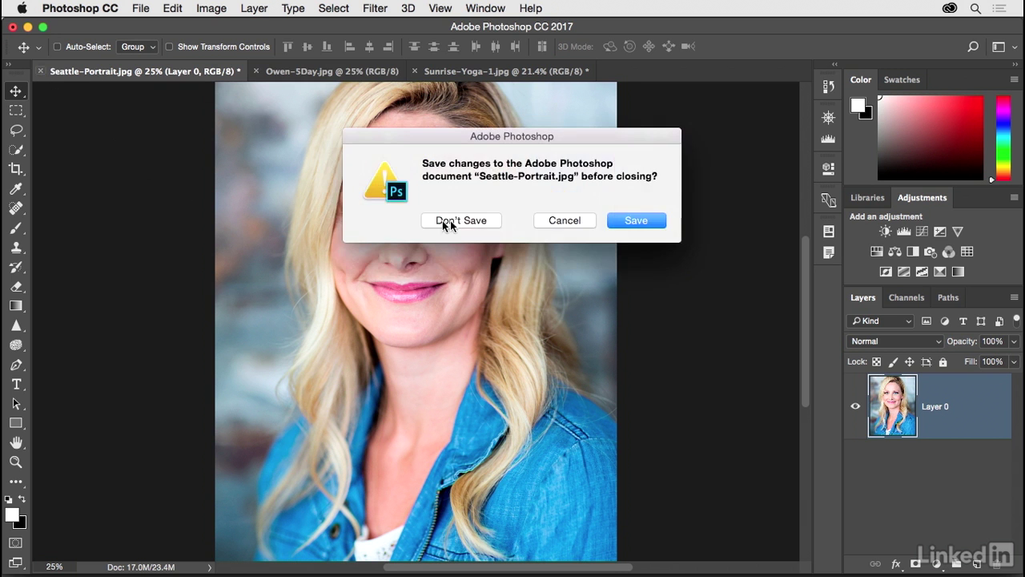
{"action": "left_click", "coordinate": [405, 221]}
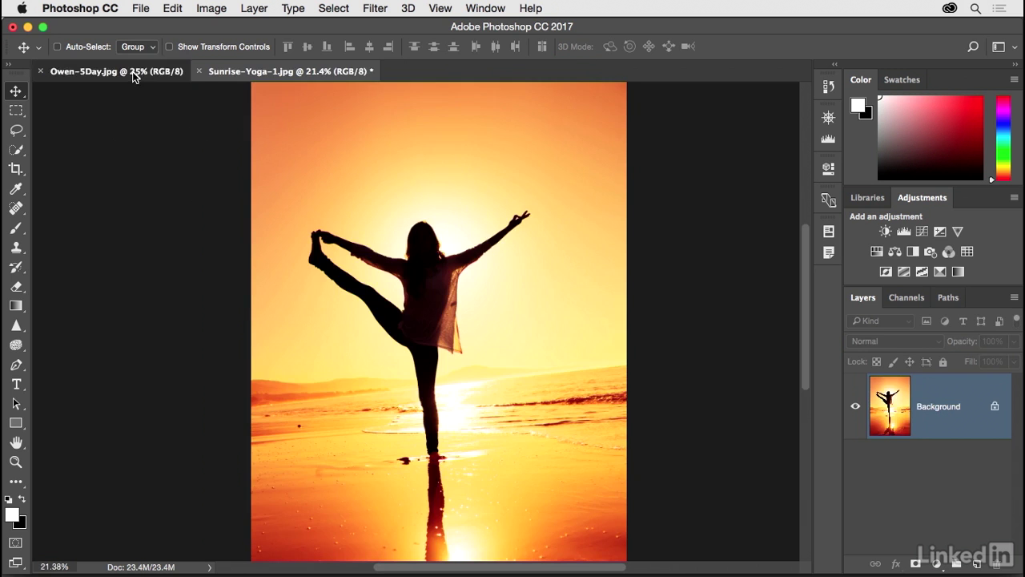
{"action": "left_click", "coordinate": [132, 71]}
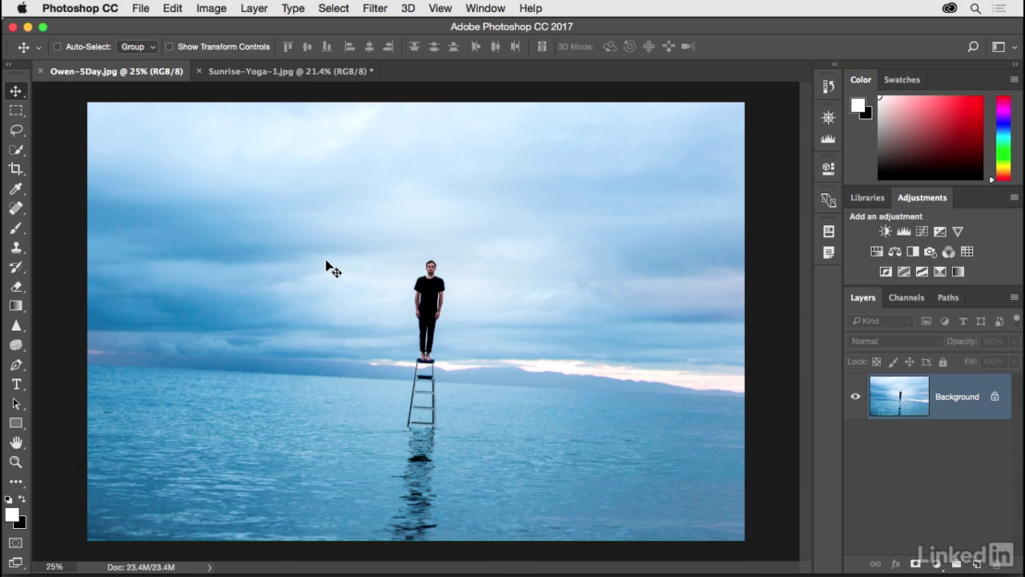
Straighten the ladder photo along its sea horizon, crop it tighter with the standing man centered, and apply the crop
{"action": "left_click", "coordinate": [16, 168]}
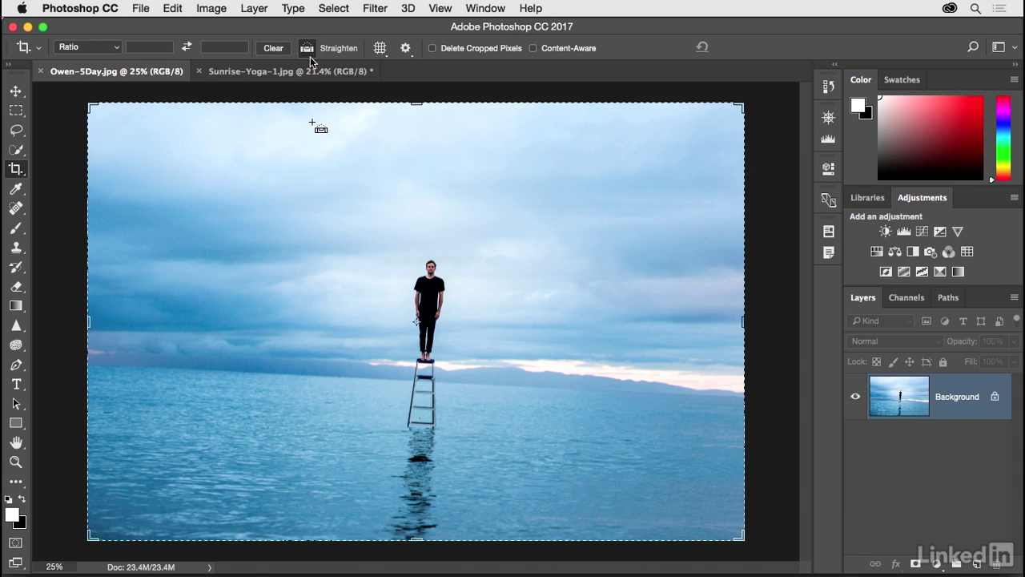
{"action": "left_click_drag", "start_coordinate": [243, 371], "coordinate": [633, 393]}
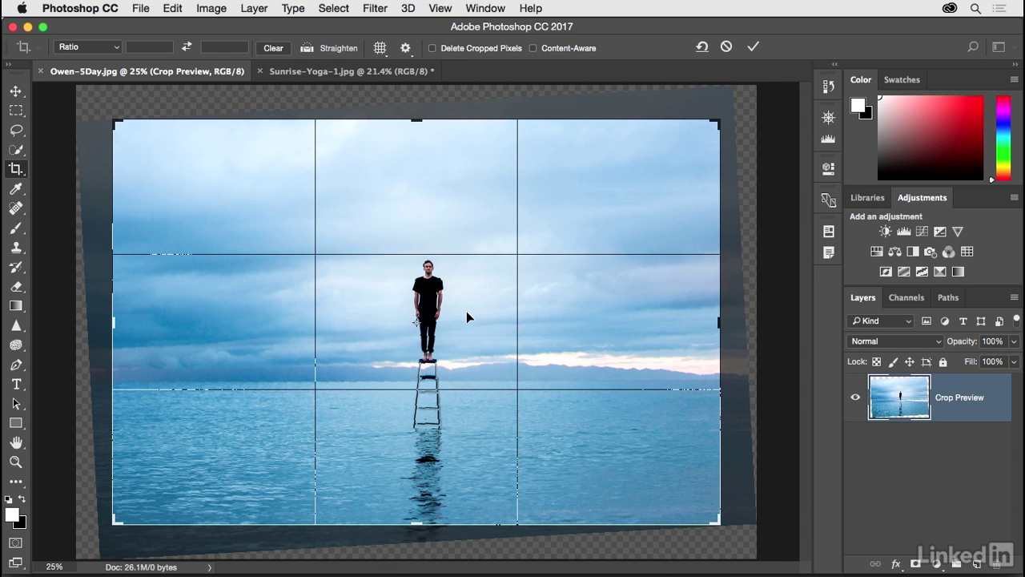
{"action": "left_click_drag", "start_coordinate": [718, 121], "coordinate": [667, 166]}
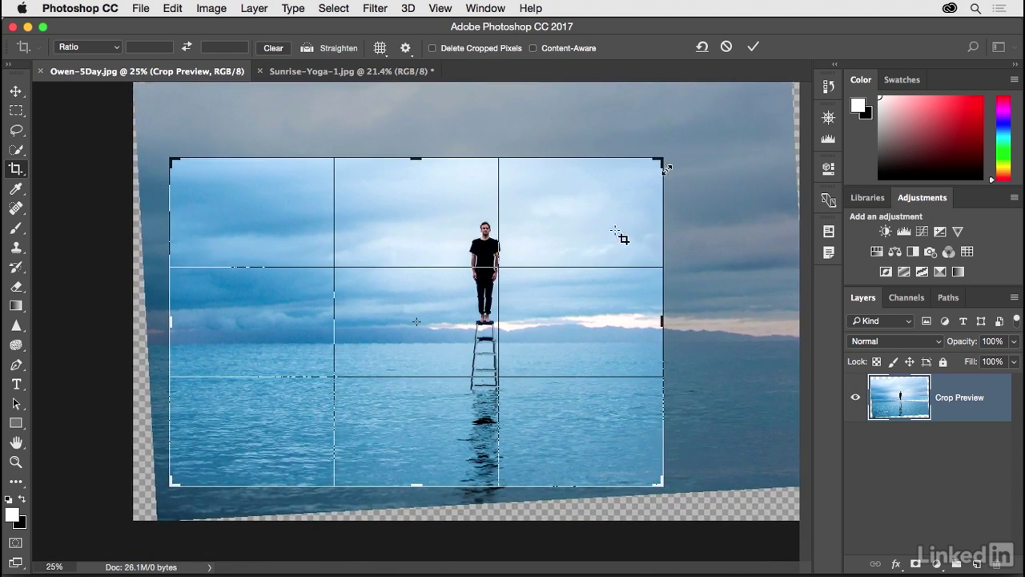
{"action": "left_click_drag", "start_coordinate": [584, 254], "coordinate": [513, 249]}
{"action": "key", "text": "Return"}
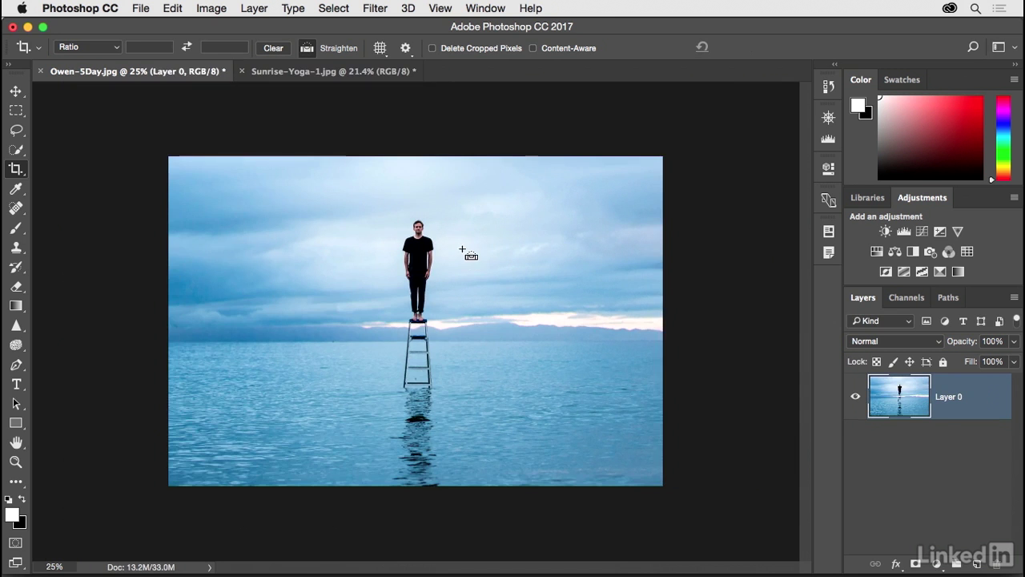
Reopen the crop on the ladder photo and switch the crop orientation from landscape to portrait
{"action": "key", "text": "super+equal"}
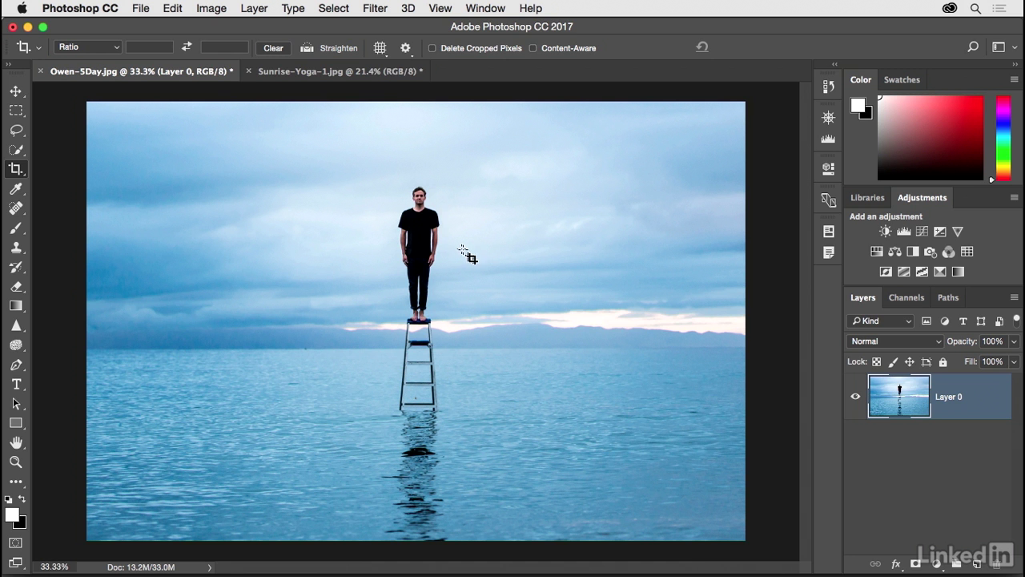
{"action": "left_click", "coordinate": [467, 253]}
{"action": "key", "text": "super+minus"}
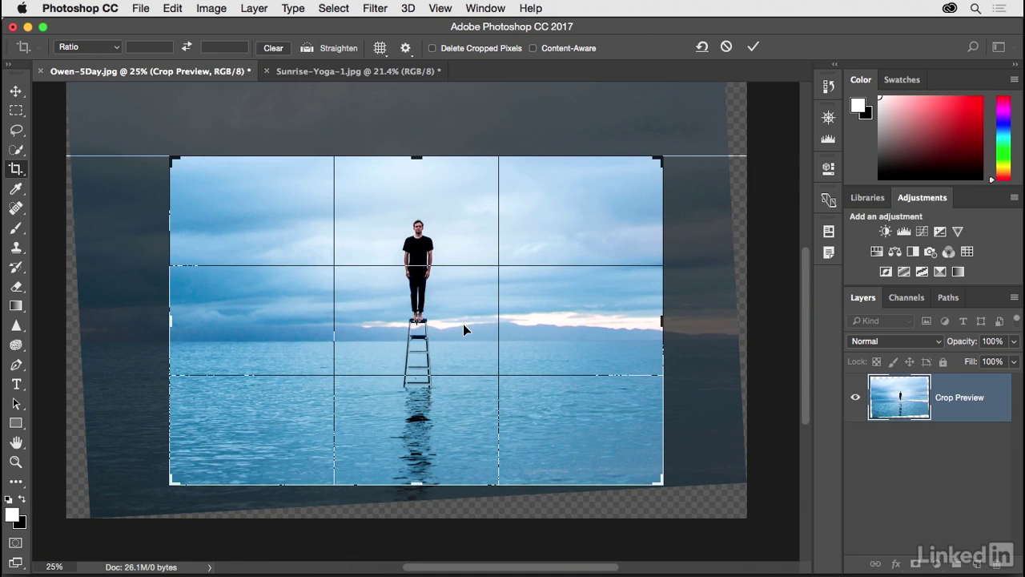
{"action": "key", "text": "x"}
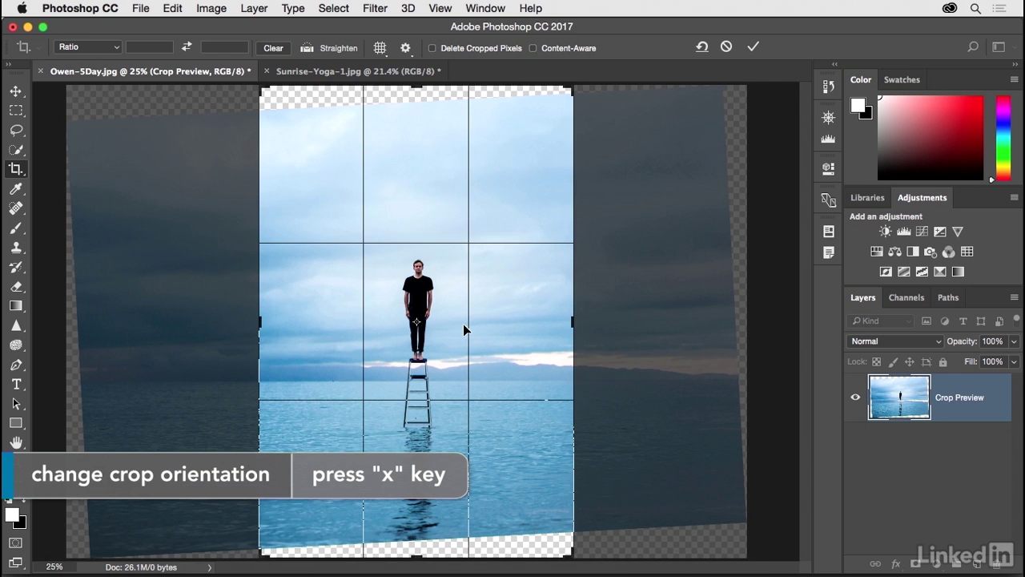
{"action": "key", "text": "x"}
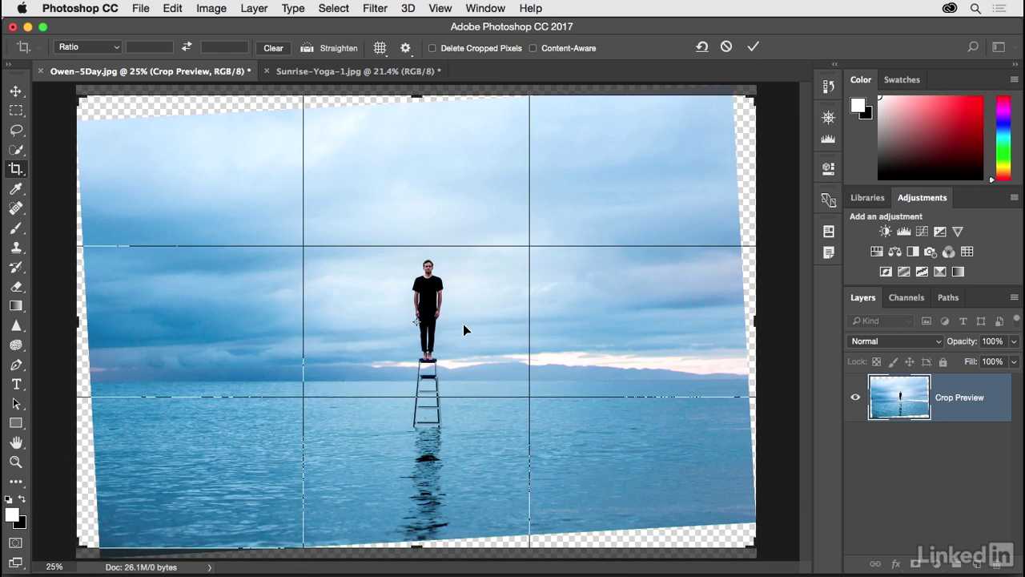
{"action": "key", "text": "x"}
{"action": "key", "text": "x"}
{"action": "key", "text": "x"}
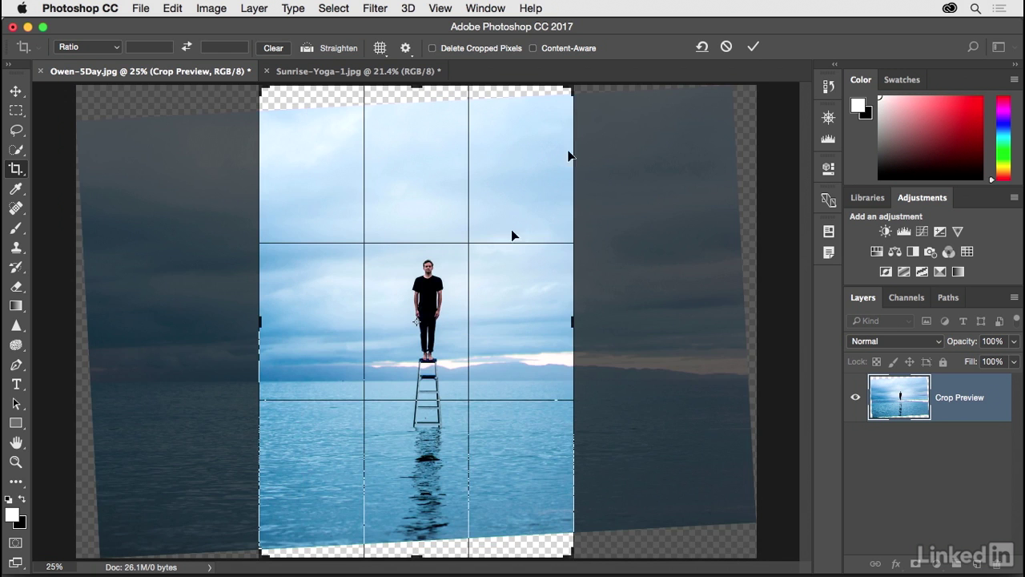
Shrink the portrait crop frame to exclude the transparent edges, center the man and ladder in it, and apply the crop
{"action": "left_click_drag", "start_coordinate": [570, 90], "coordinate": [531, 141]}
{"action": "left_click_drag", "start_coordinate": [496, 215], "coordinate": [416, 249]}
{"action": "key", "text": "Return"}
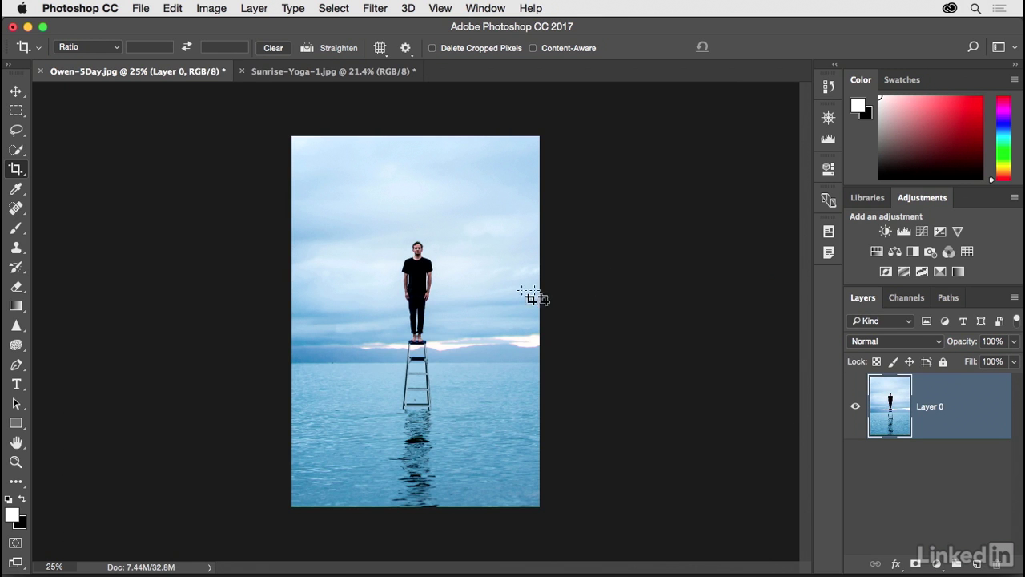
Reopen the ladder photo's crop, switch it back to landscape orientation, tighten the frame around the man, and apply it
{"action": "left_click", "coordinate": [499, 296]}
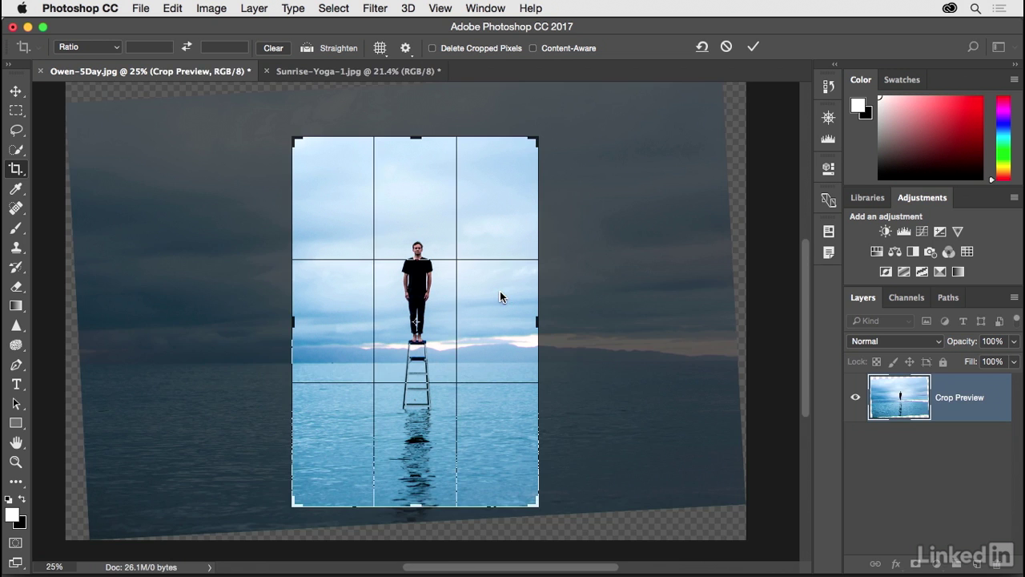
{"action": "key", "text": "x"}
{"action": "left_click_drag", "start_coordinate": [599, 442], "coordinate": [571, 408]}
{"action": "key", "text": "Return"}
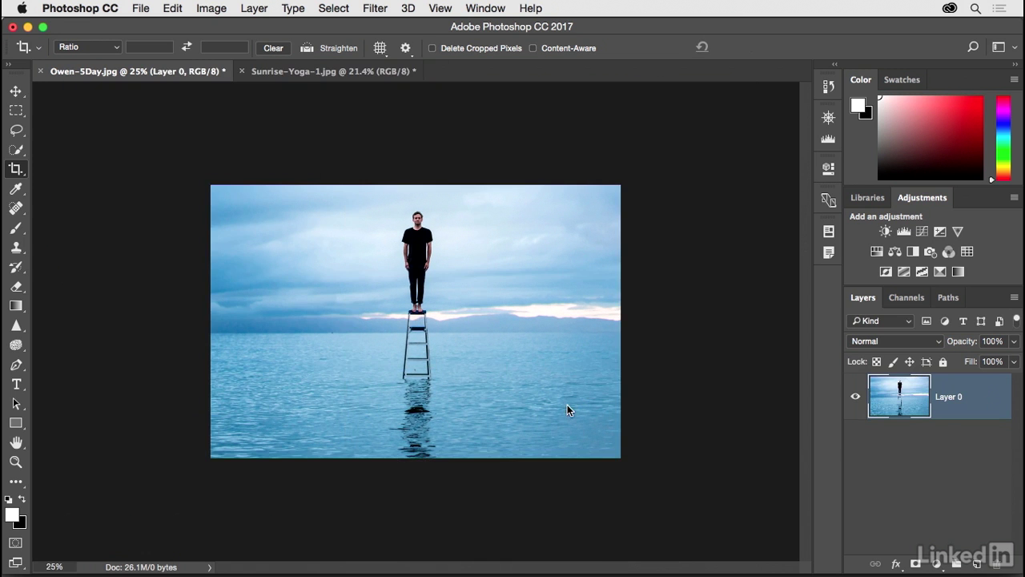
Inspect the cropped ladder photo up close and close it without saving the changes
{"action": "key", "text": "super+0"}
{"action": "key", "text": "super+="}
{"action": "key", "text": "space"}
{"action": "left_click_drag", "start_coordinate": [567, 407], "coordinate": [582, 431]}
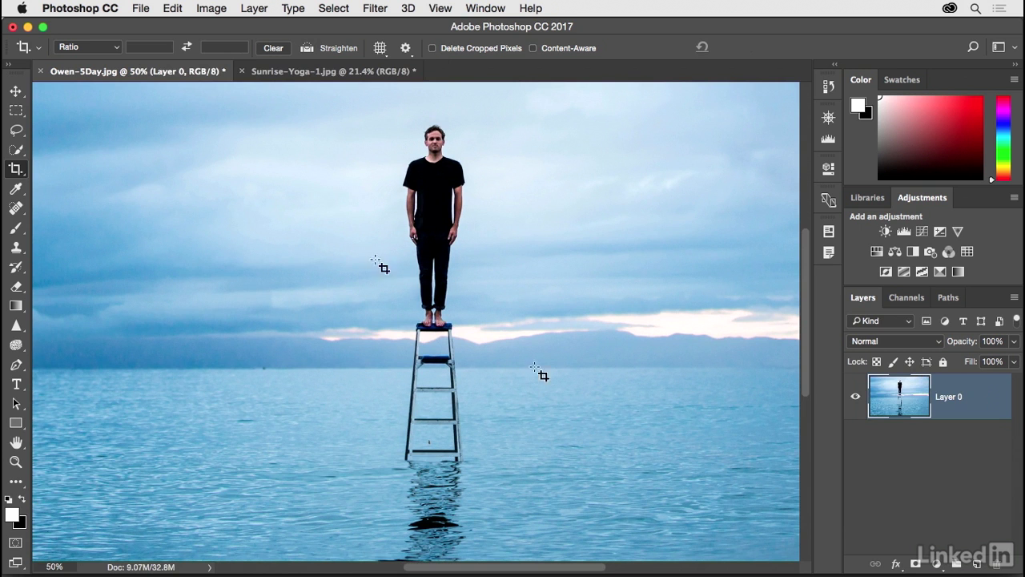
{"action": "left_click", "coordinate": [40, 72]}
{"action": "left_click", "coordinate": [438, 221]}
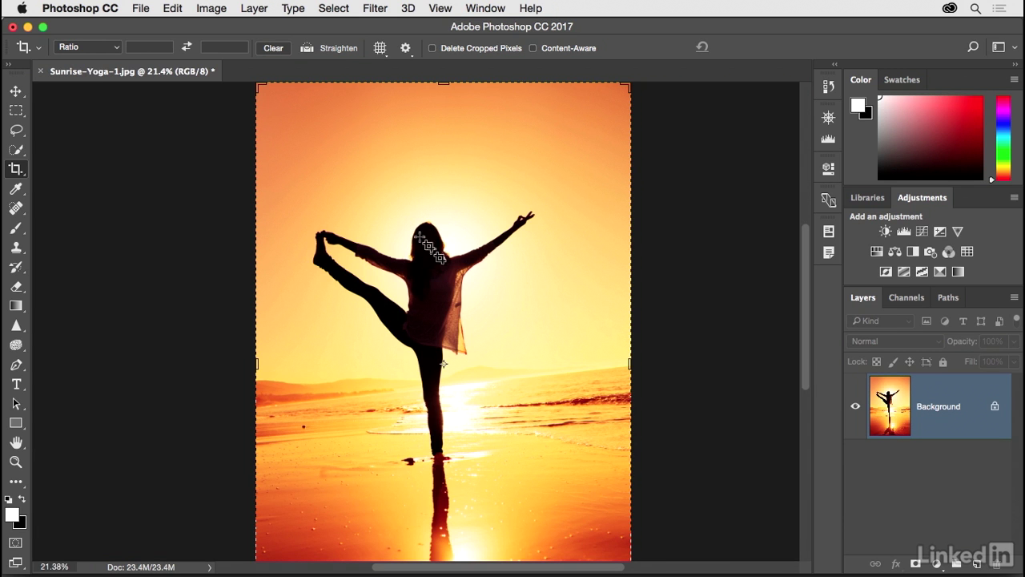
Straighten the yoga photo along its sloping horizon with the Straighten option, apply the crop, and fit the image on screen
{"action": "left_click", "coordinate": [308, 50]}
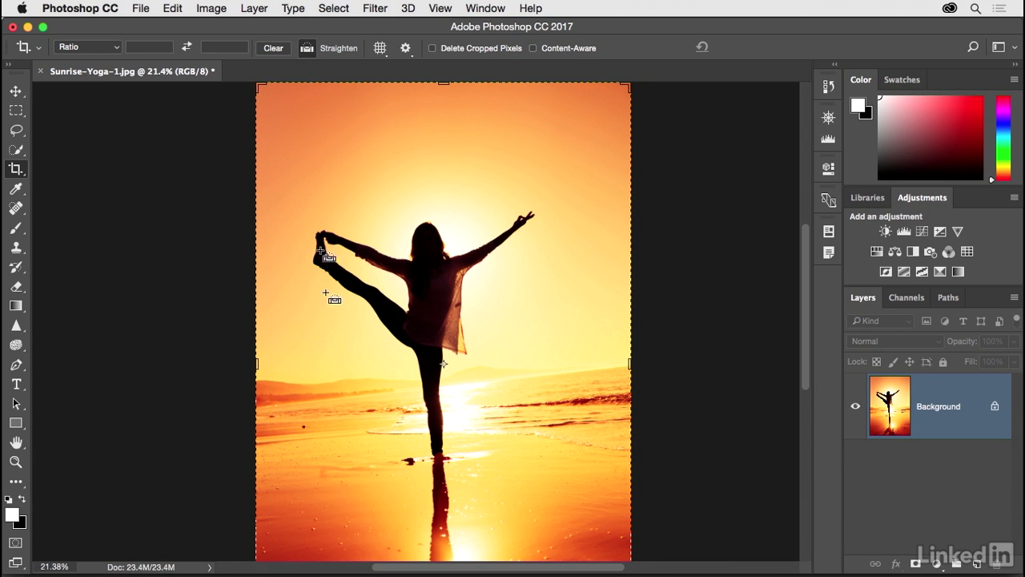
{"action": "left_click_drag", "start_coordinate": [348, 396], "coordinate": [568, 377]}
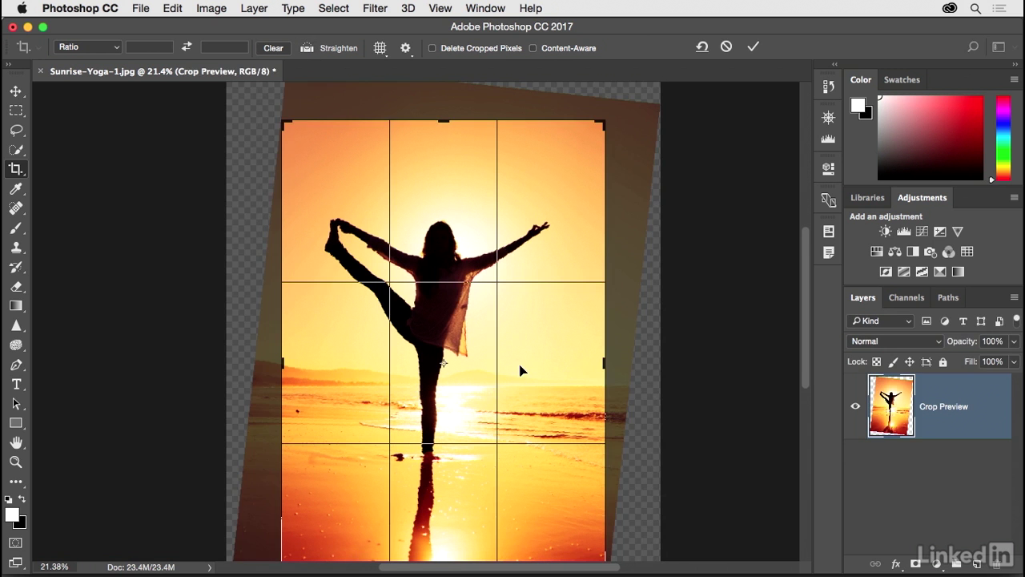
{"action": "key", "text": "Return"}
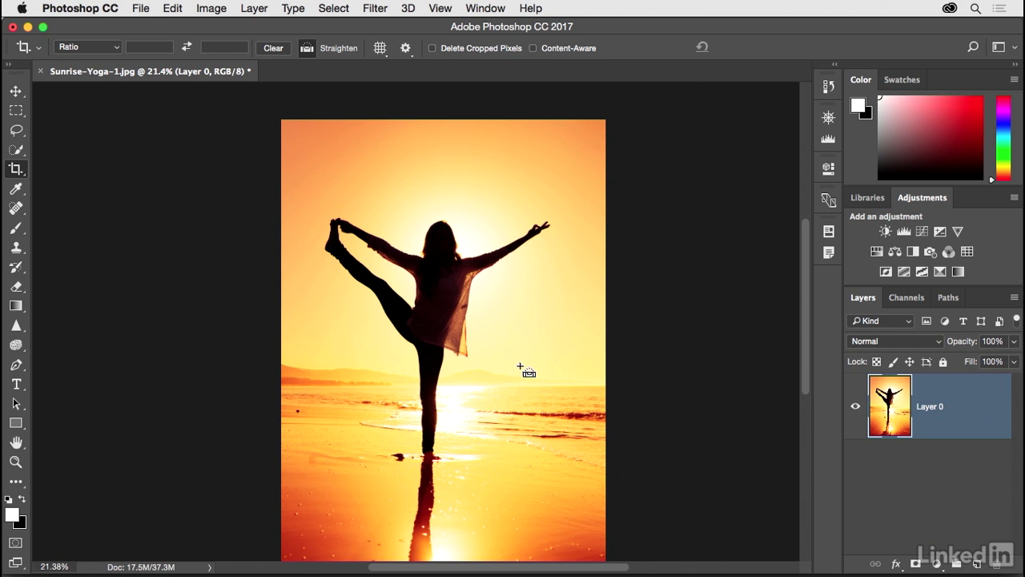
{"action": "key", "text": "super+0"}
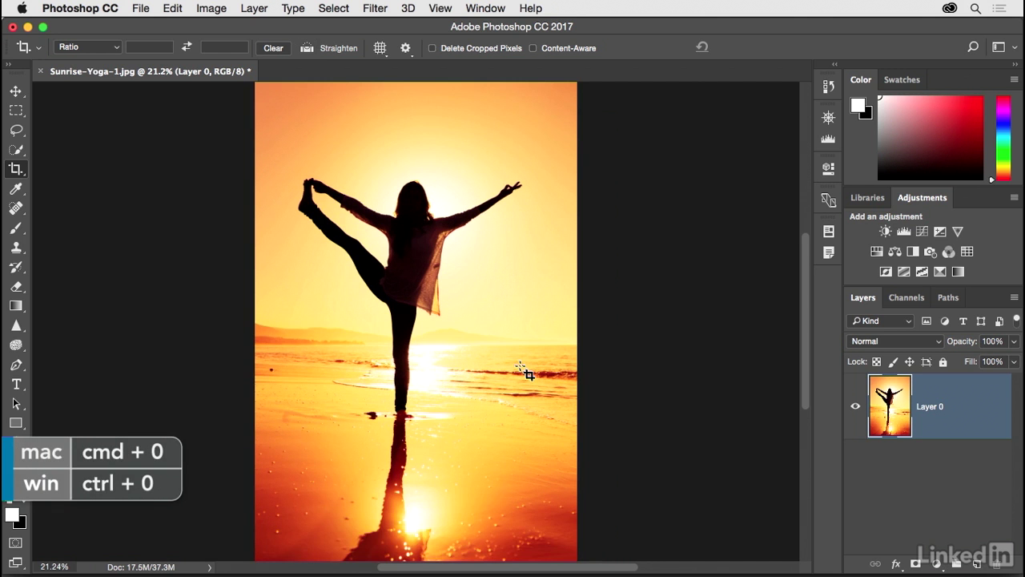
Duplicate the straightened photo as "Sunrise-Yoga-1 copy" and switch between the original and the copy
{"action": "left_click_drag", "start_coordinate": [524, 373], "coordinate": [403, 366]}
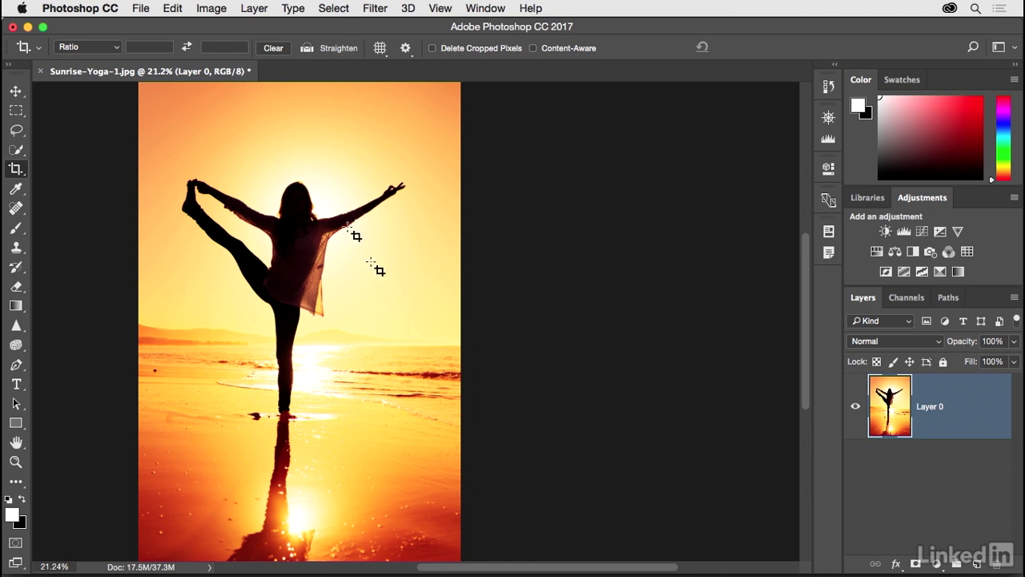
{"action": "left_click", "coordinate": [210, 9]}
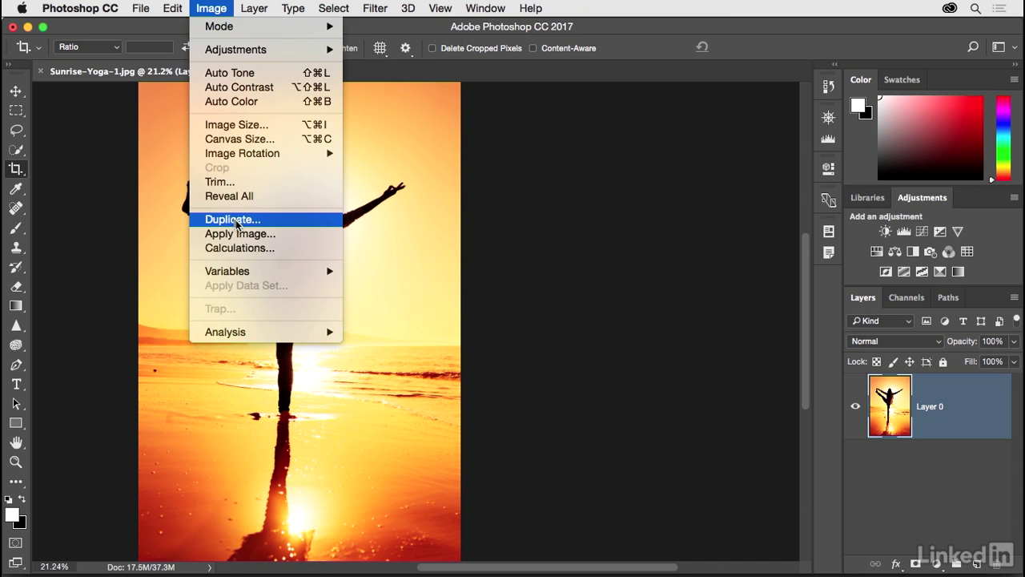
{"action": "left_click", "coordinate": [288, 219]}
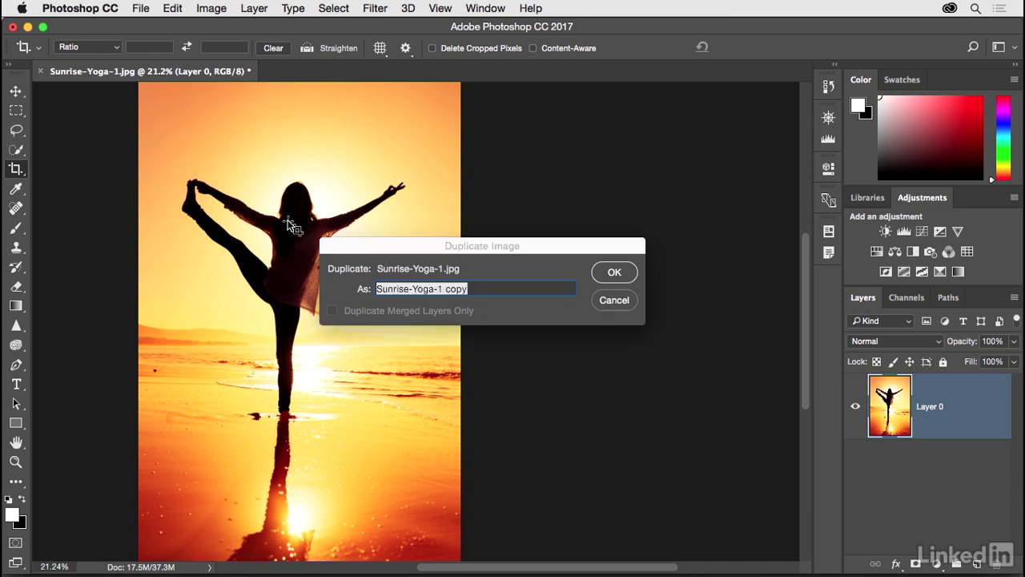
{"action": "left_click", "coordinate": [611, 275]}
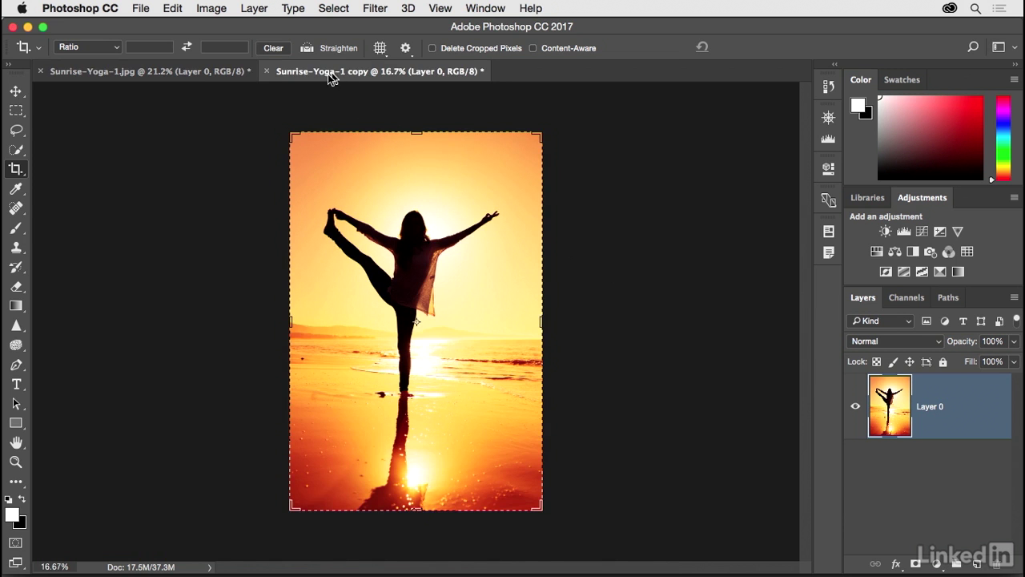
{"action": "left_click", "coordinate": [192, 74]}
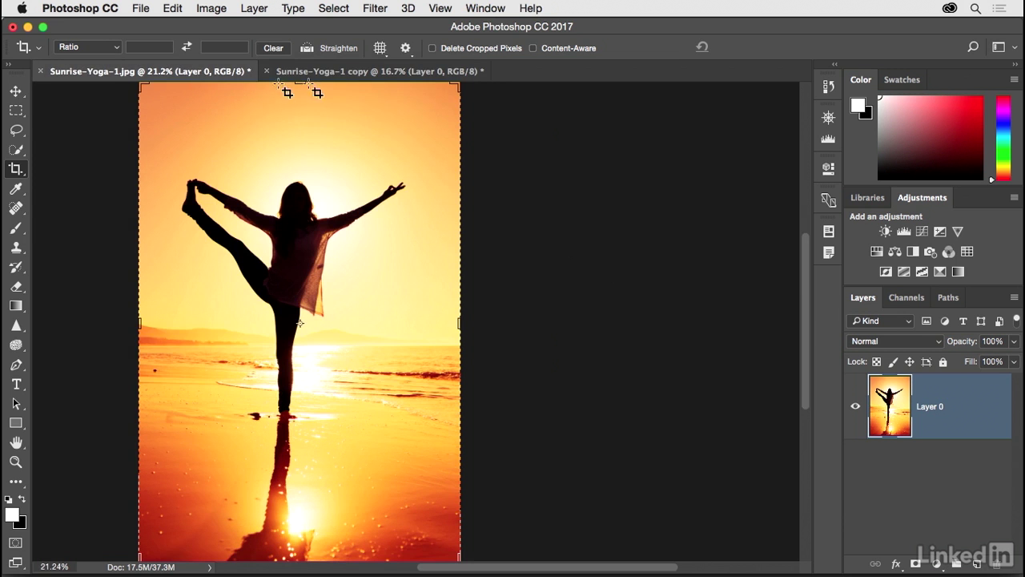
{"action": "left_click", "coordinate": [342, 72]}
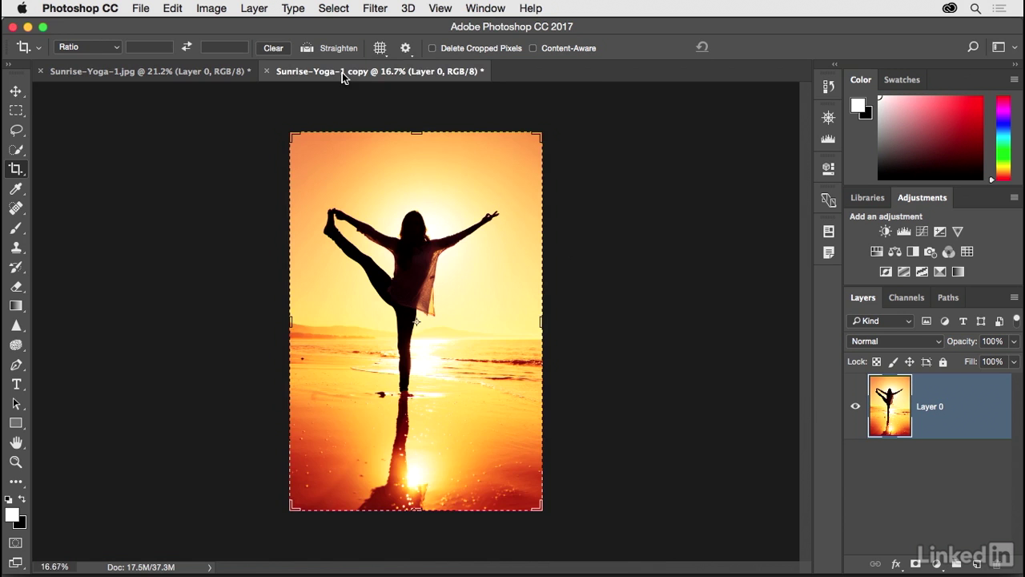
Arrange the two yoga images side by side in a 2-up Vertical layout and fit both on screen
{"action": "key", "text": "super+equal"}
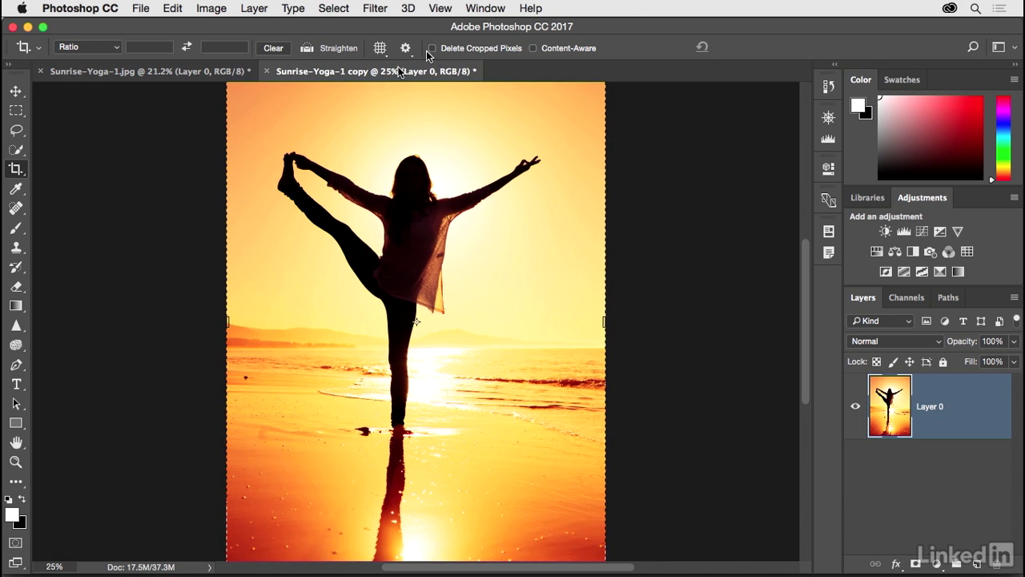
{"action": "left_click", "coordinate": [479, 9]}
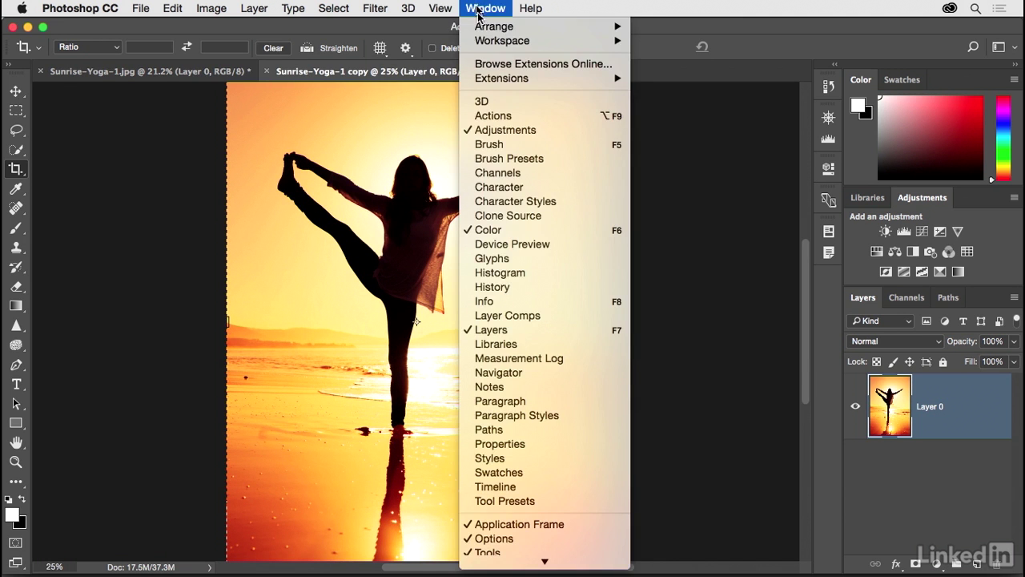
{"action": "mouse_move", "coordinate": [484, 27]}
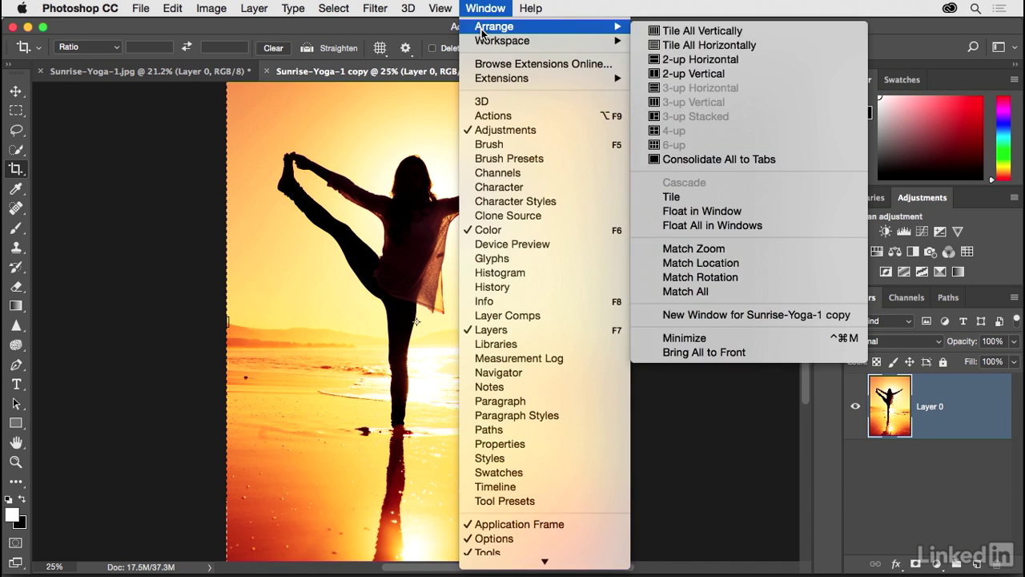
{"action": "left_click", "coordinate": [701, 76]}
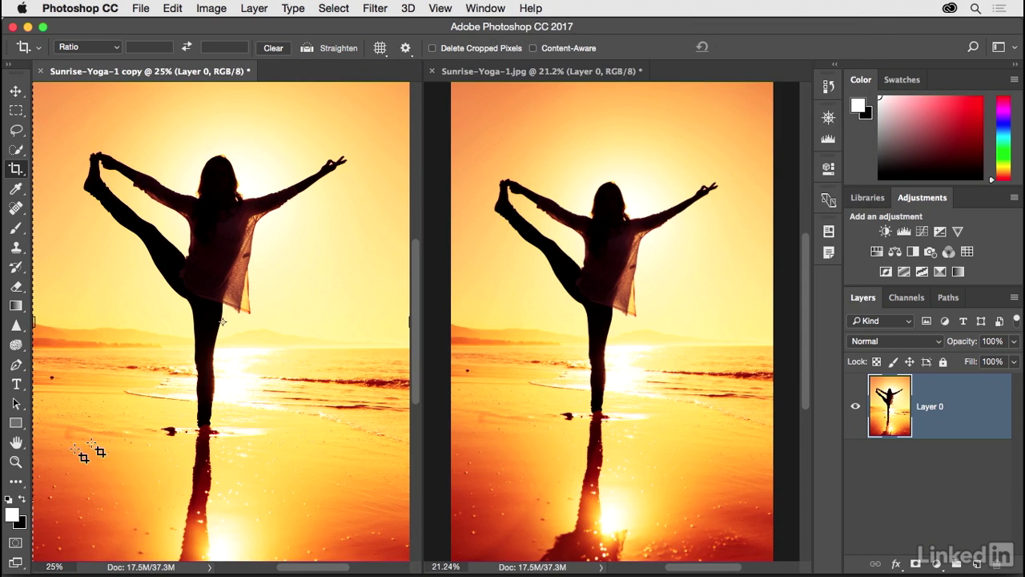
{"action": "left_click", "coordinate": [16, 463]}
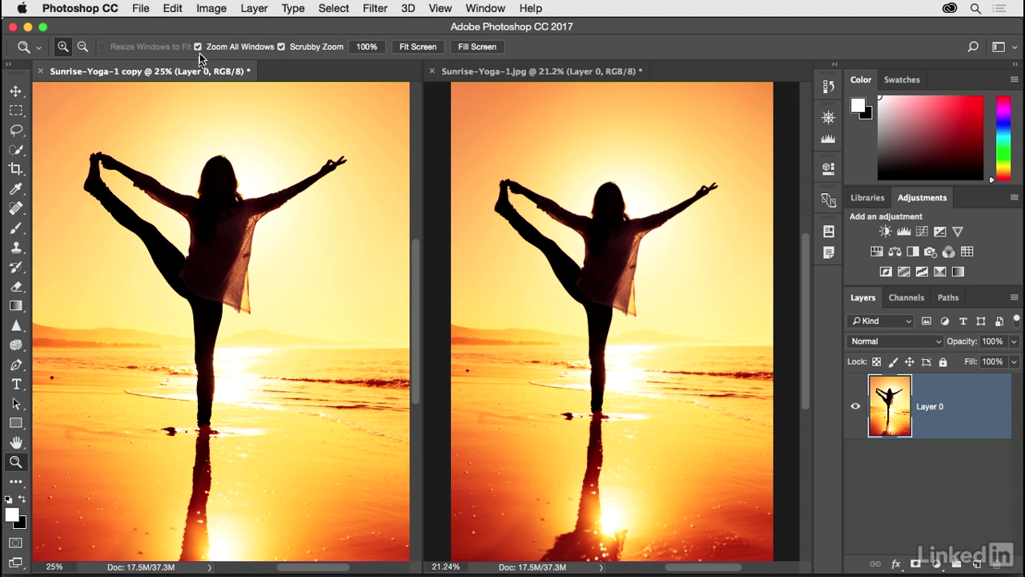
{"action": "left_click", "coordinate": [412, 47]}
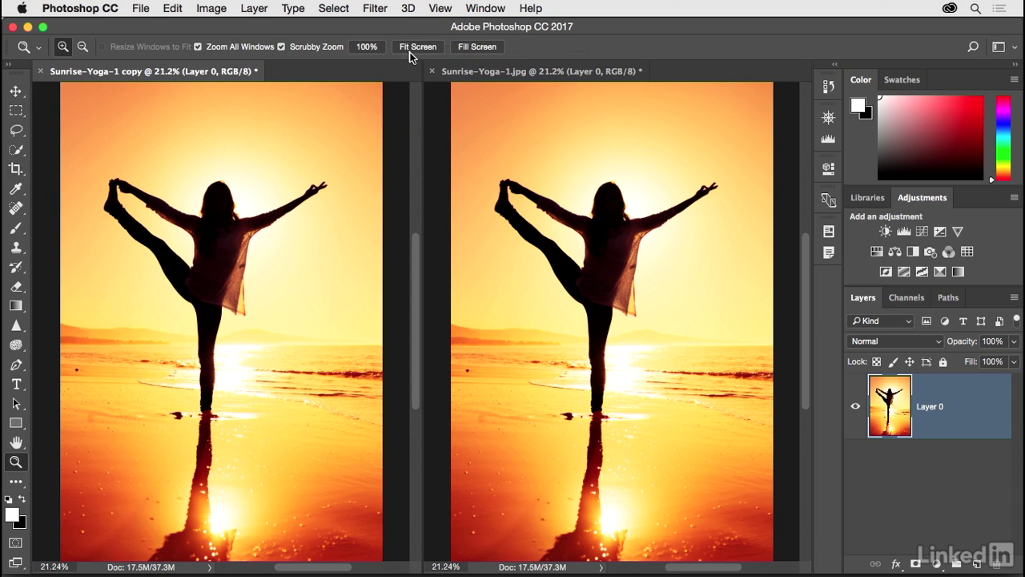
Crop Sunrise-Yoga-1.jpg tighter around the woman to about 25.28 × 37.90 in, reposition the photo upward in the frame, and apply it
{"action": "left_click", "coordinate": [550, 307]}
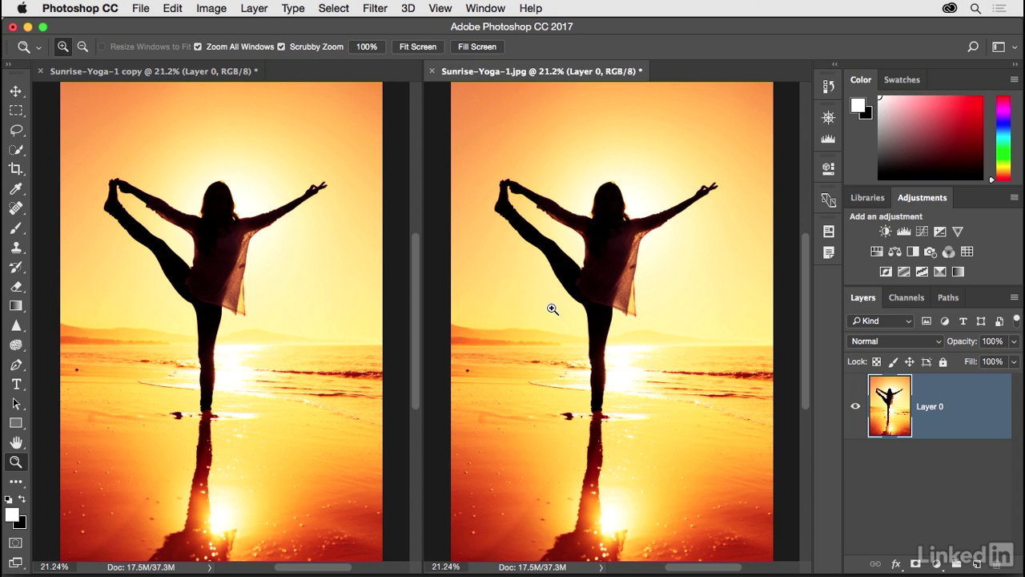
{"action": "left_click", "coordinate": [16, 168]}
{"action": "left_click_drag", "start_coordinate": [771, 88], "coordinate": [750, 108]}
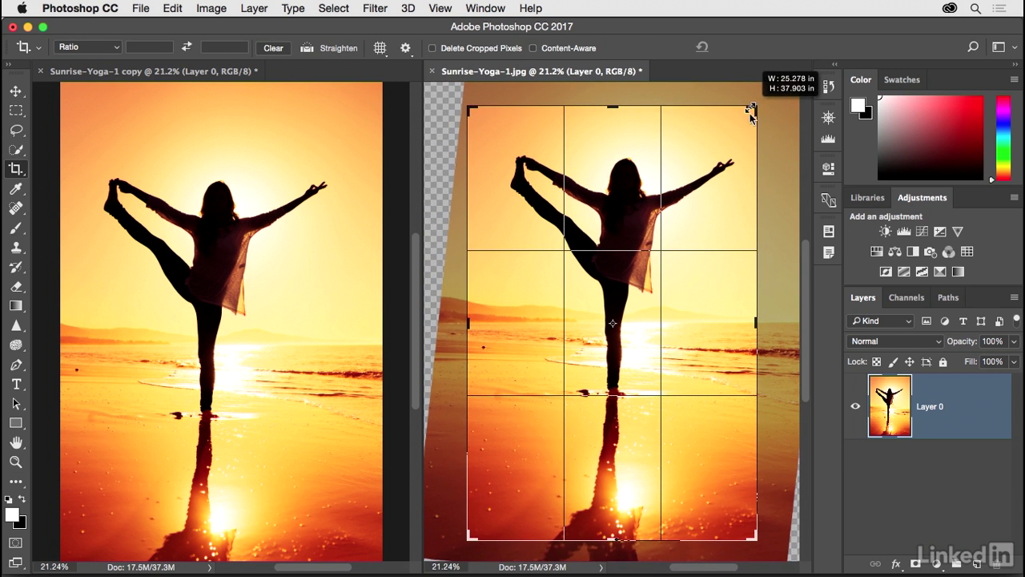
{"action": "left_click_drag", "start_coordinate": [687, 297], "coordinate": [691, 290]}
{"action": "key", "text": "Return"}
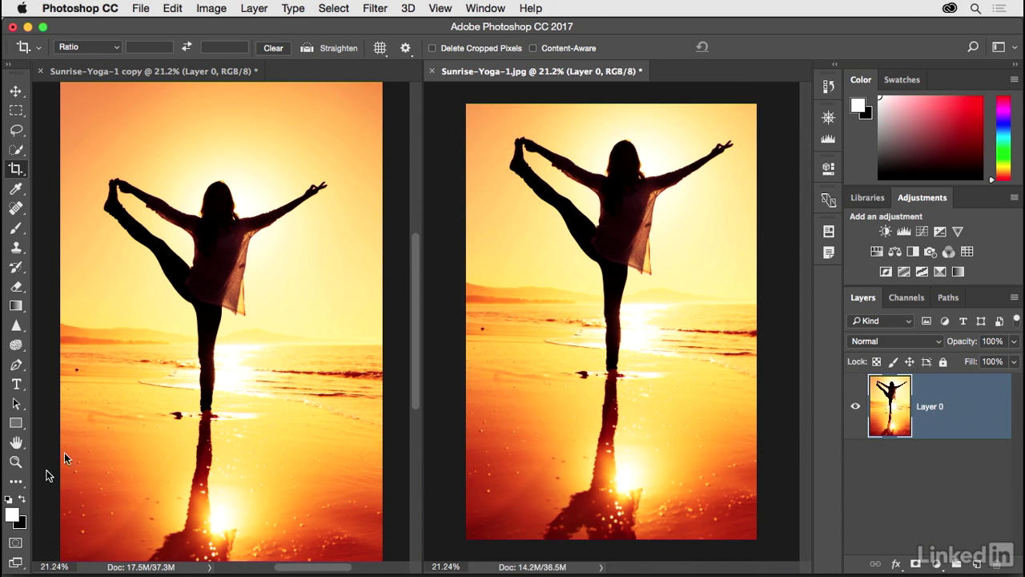
Fit the cropped original on screen, shift the photo slightly downward inside its crop frame, and apply the crop
{"action": "left_click", "coordinate": [16, 461]}
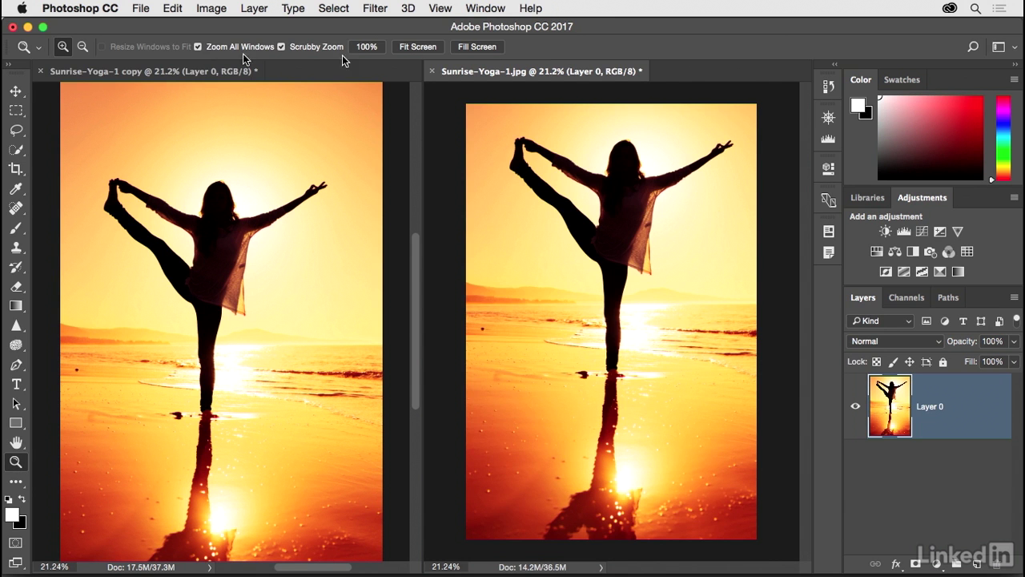
{"action": "left_click", "coordinate": [406, 48]}
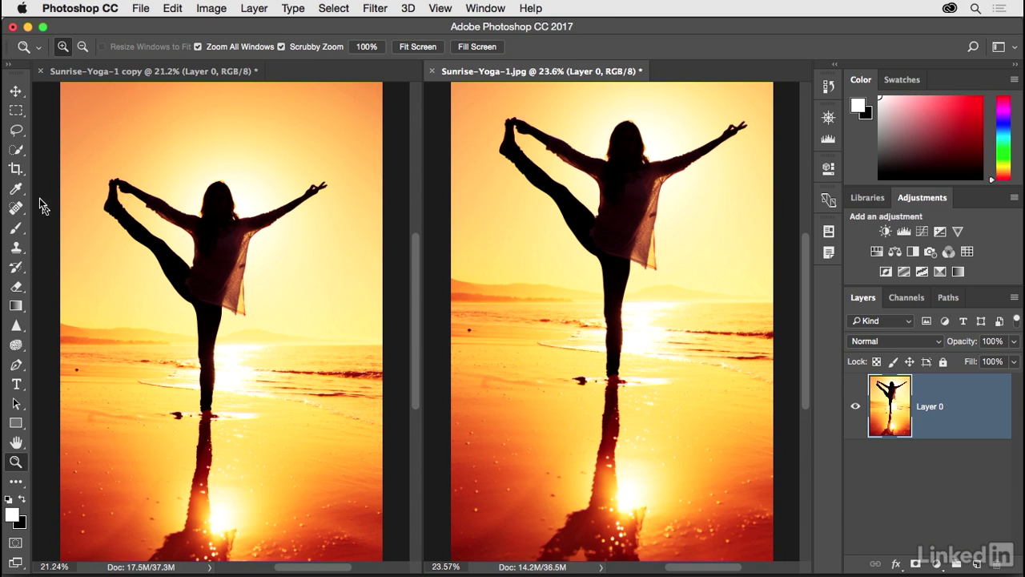
{"action": "left_click", "coordinate": [16, 168]}
{"action": "left_click_drag", "start_coordinate": [529, 322], "coordinate": [583, 310]}
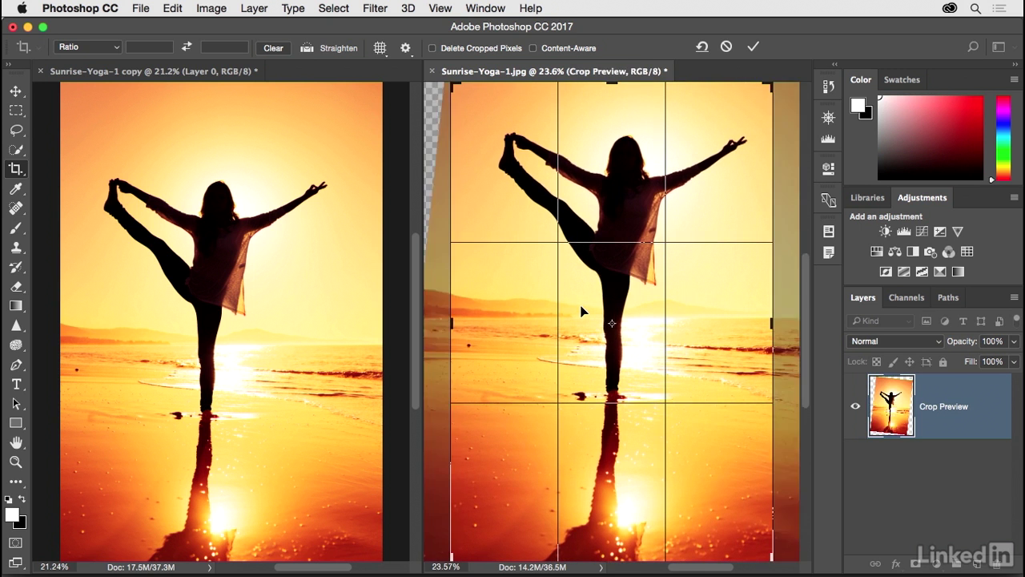
{"action": "key", "text": "Return"}
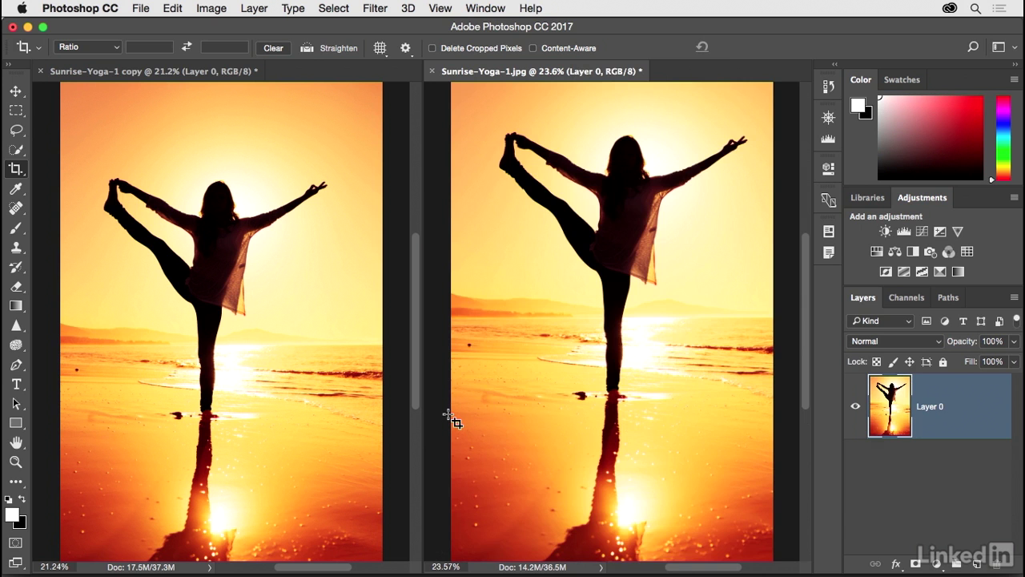
Consolidate both images into tabs, compare the copy with the original, and return to Sunrise-Yoga-1.jpg with the Move tool active
{"action": "left_click", "coordinate": [477, 10]}
{"action": "mouse_move", "coordinate": [496, 26]}
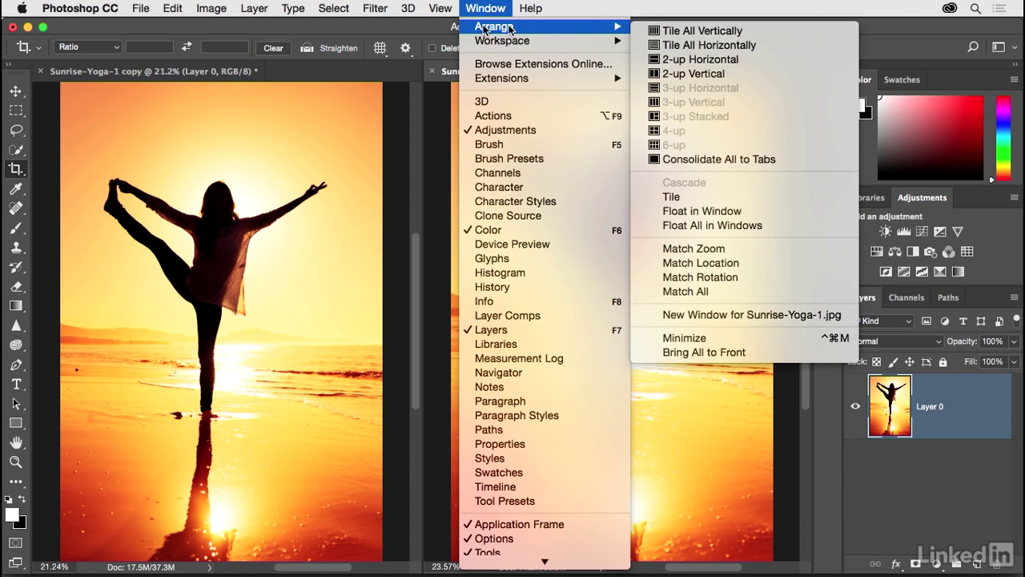
{"action": "left_click", "coordinate": [721, 159]}
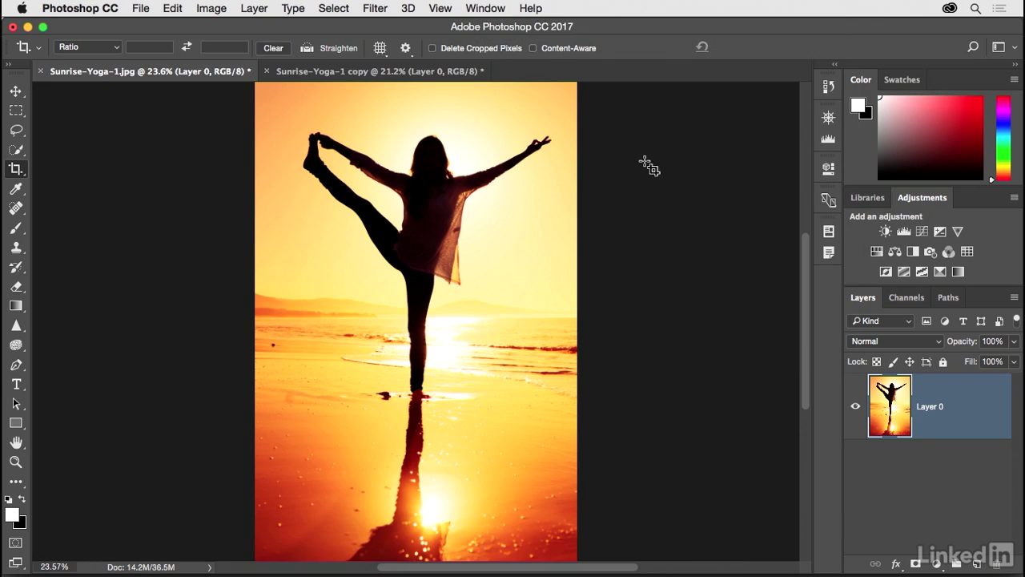
{"action": "left_click", "coordinate": [379, 71]}
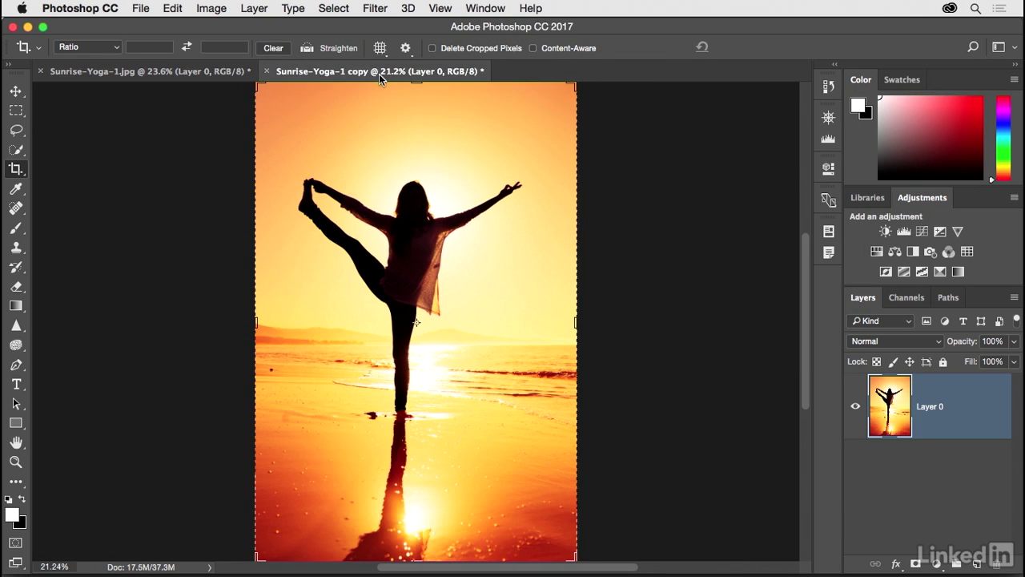
{"action": "left_click", "coordinate": [152, 71]}
{"action": "key", "text": "v"}
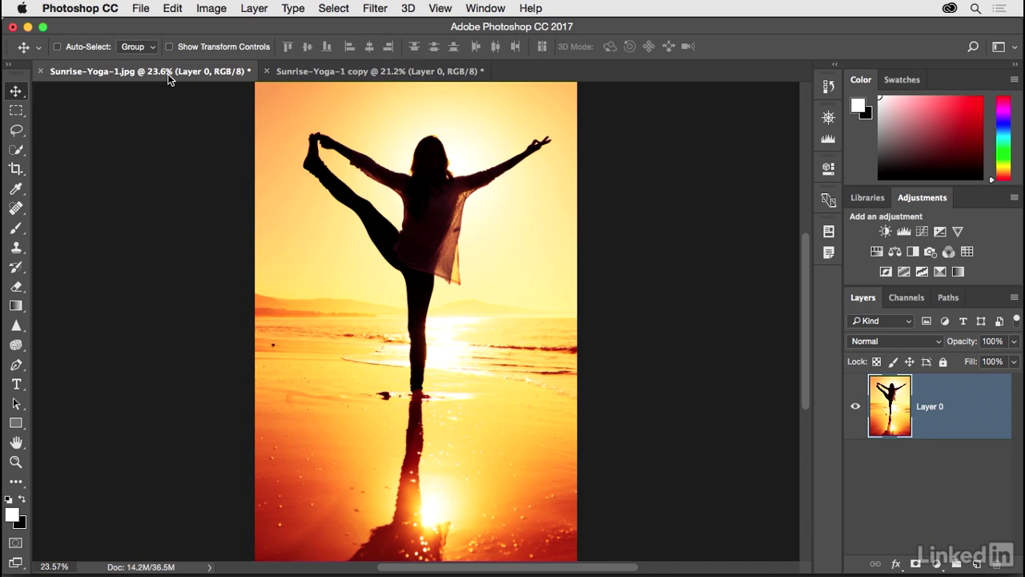